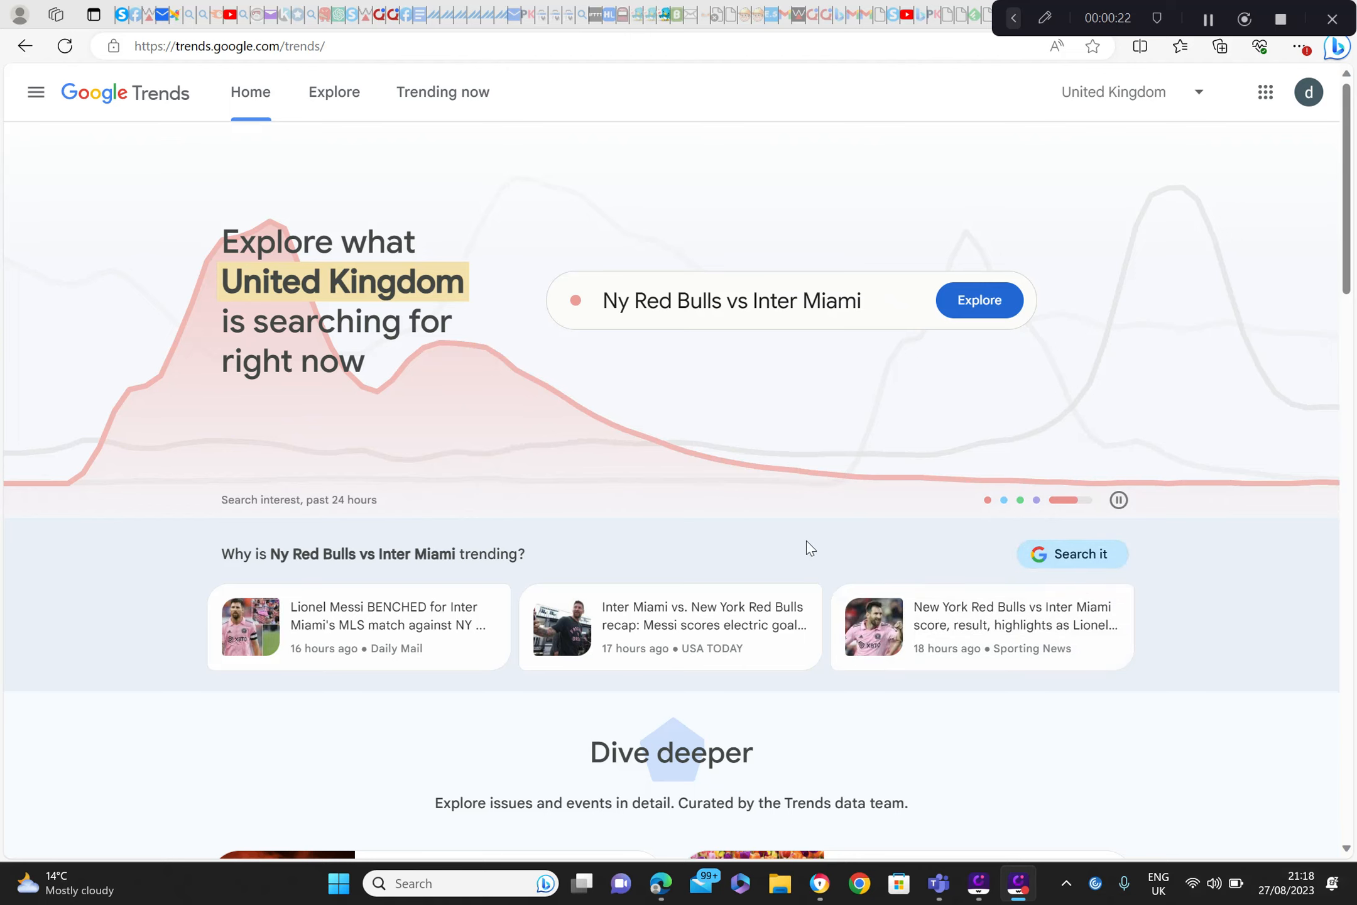
- Explore how the search term "weight loss products" is trending
{"action": "left_click", "coordinate": [732, 300]}
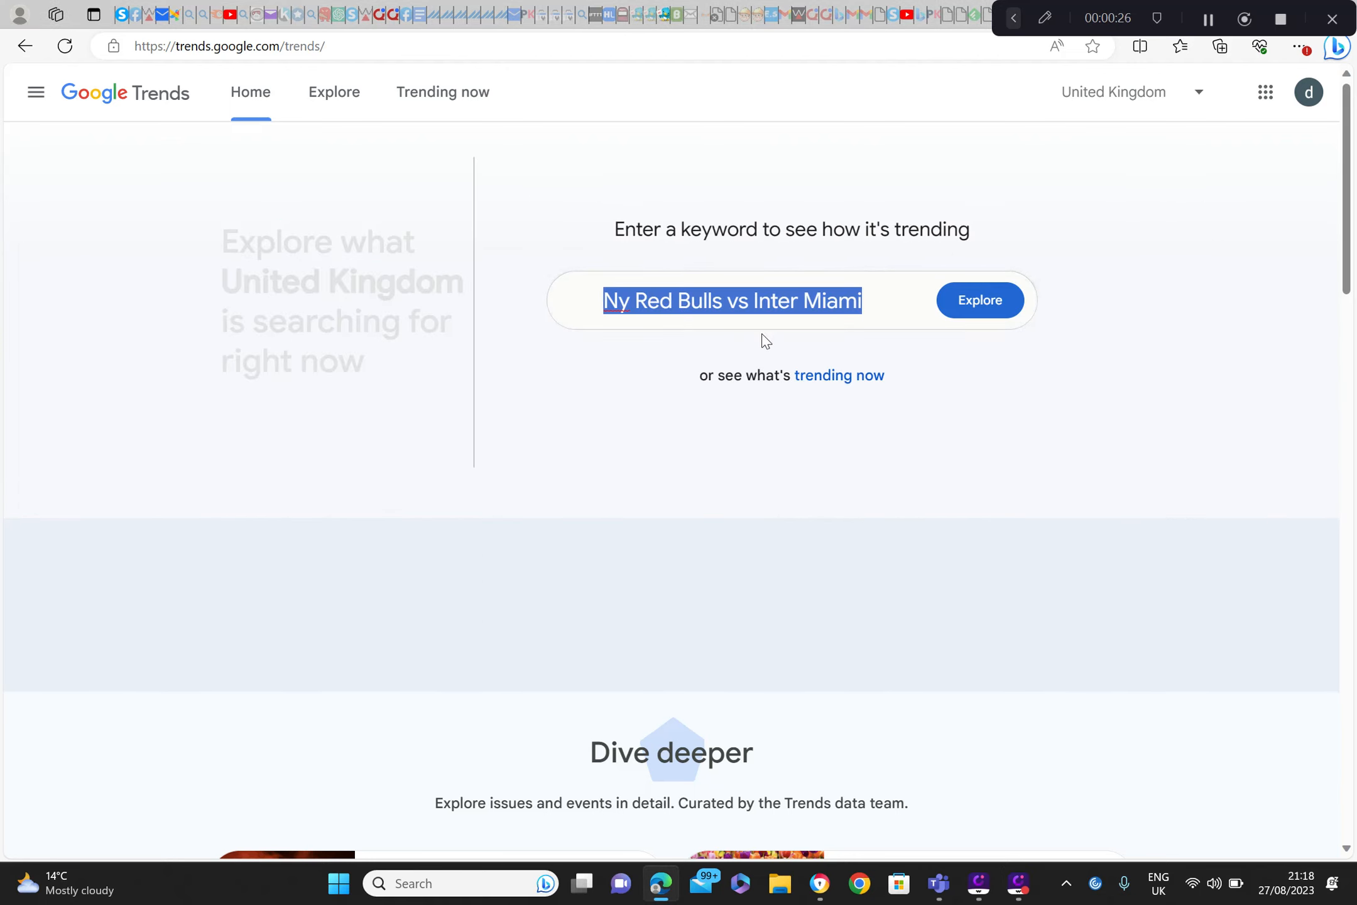
{"action": "key", "text": "BackSpace"}
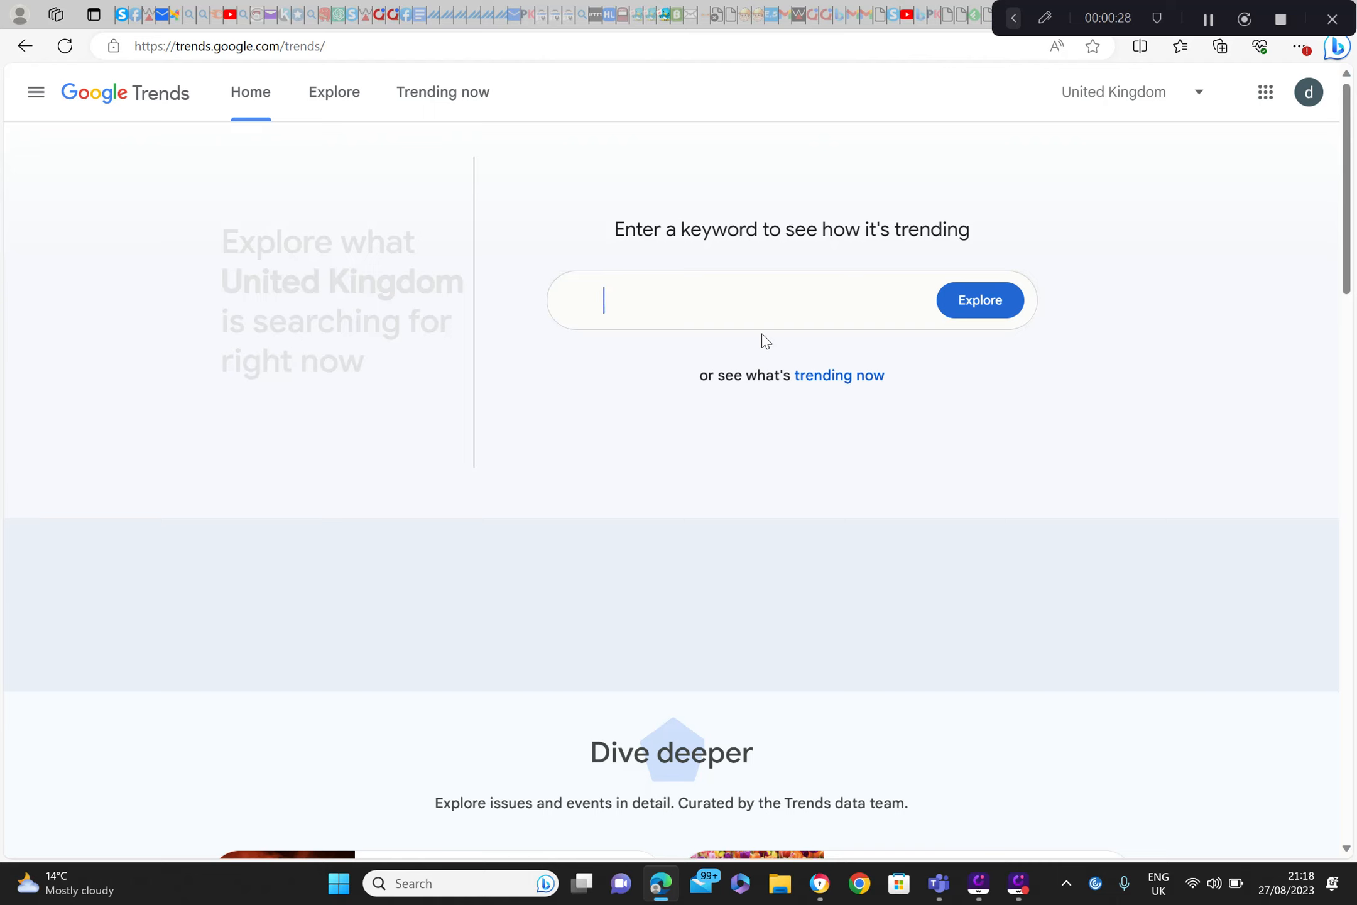
{"action": "type", "text": "weight loss"}
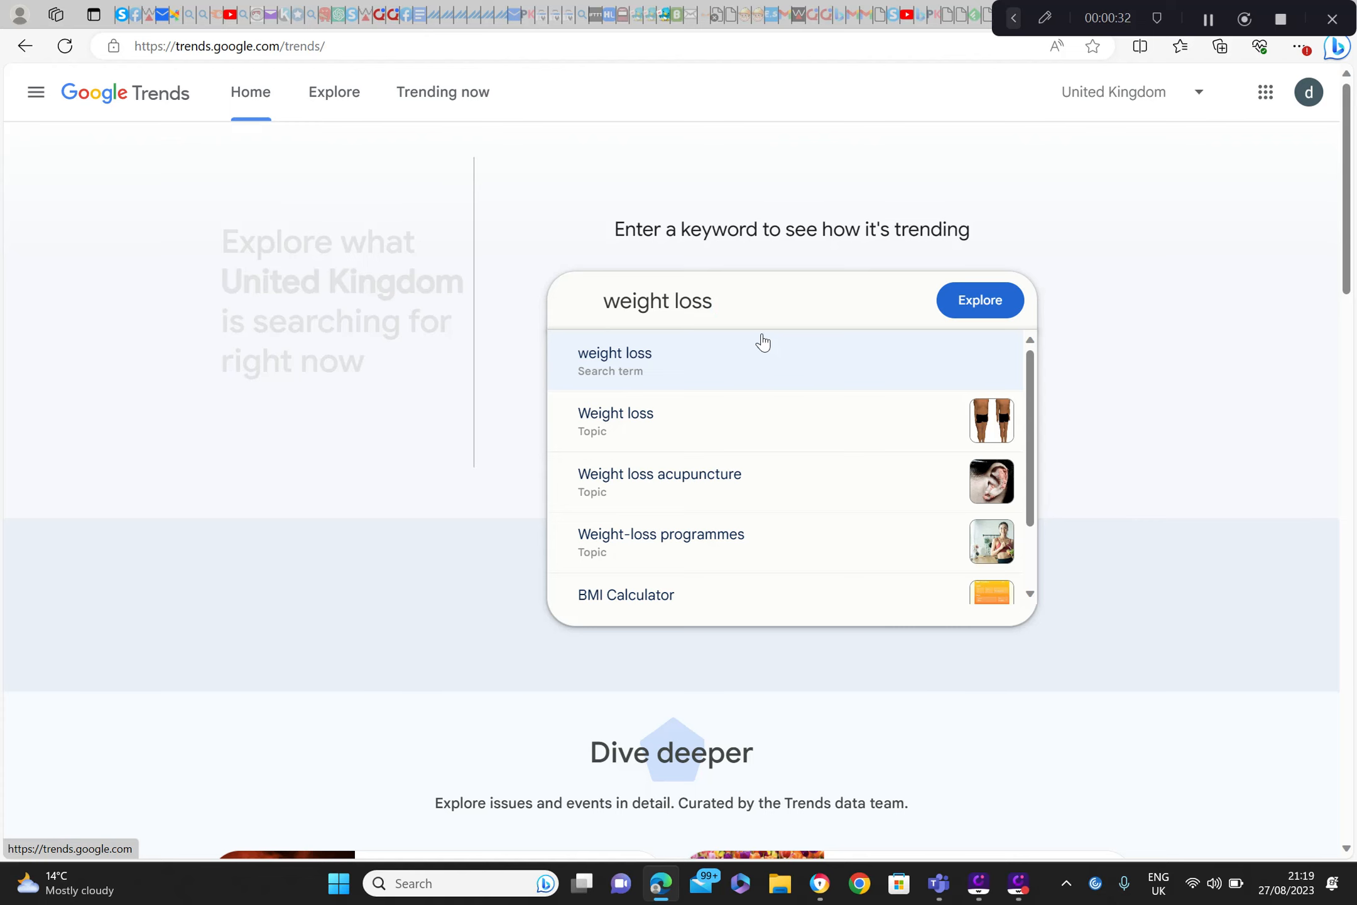
{"action": "type", "text": " products"}
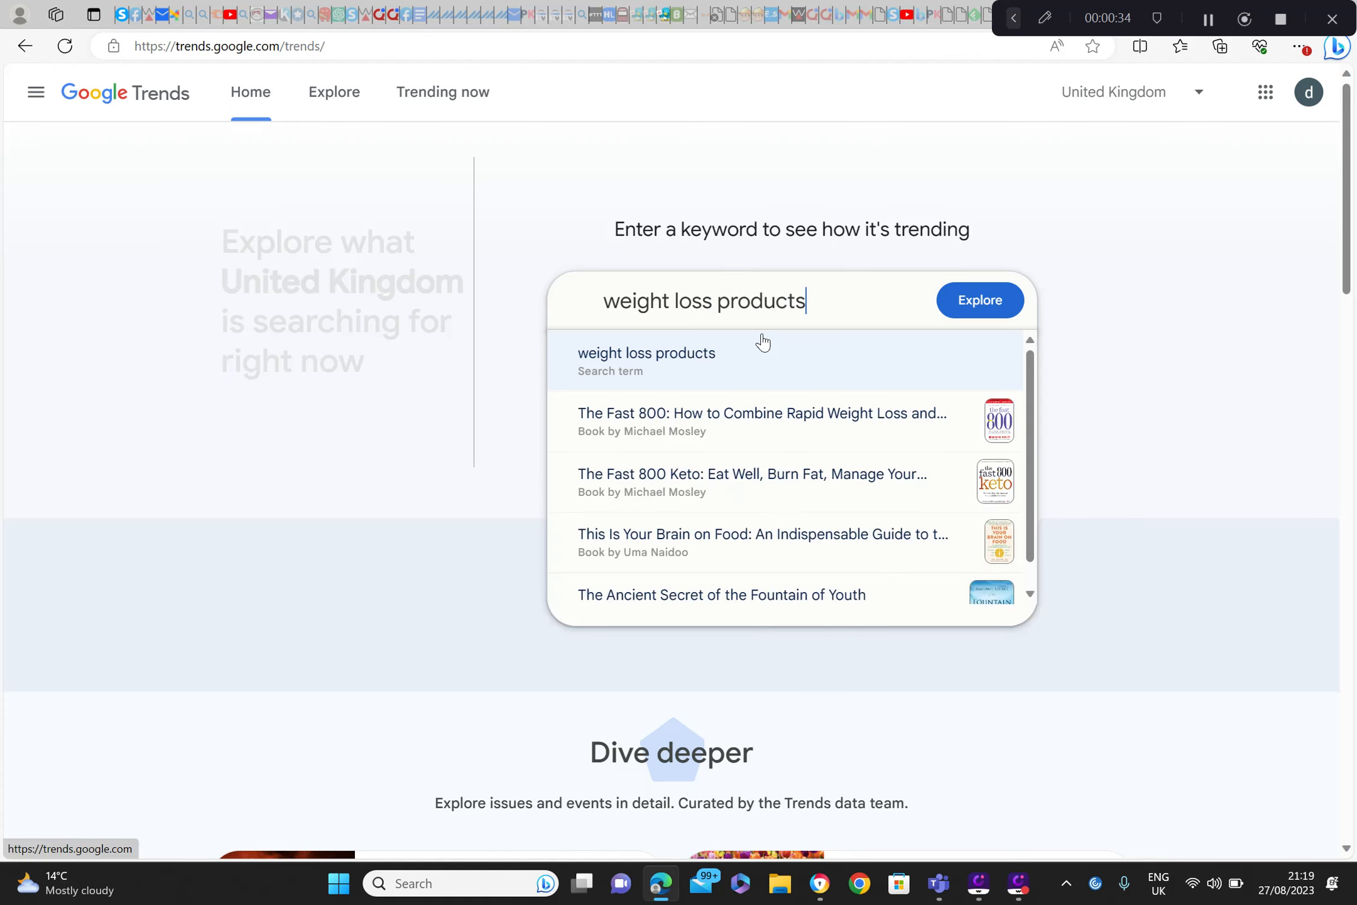
{"action": "left_click", "coordinate": [702, 363]}
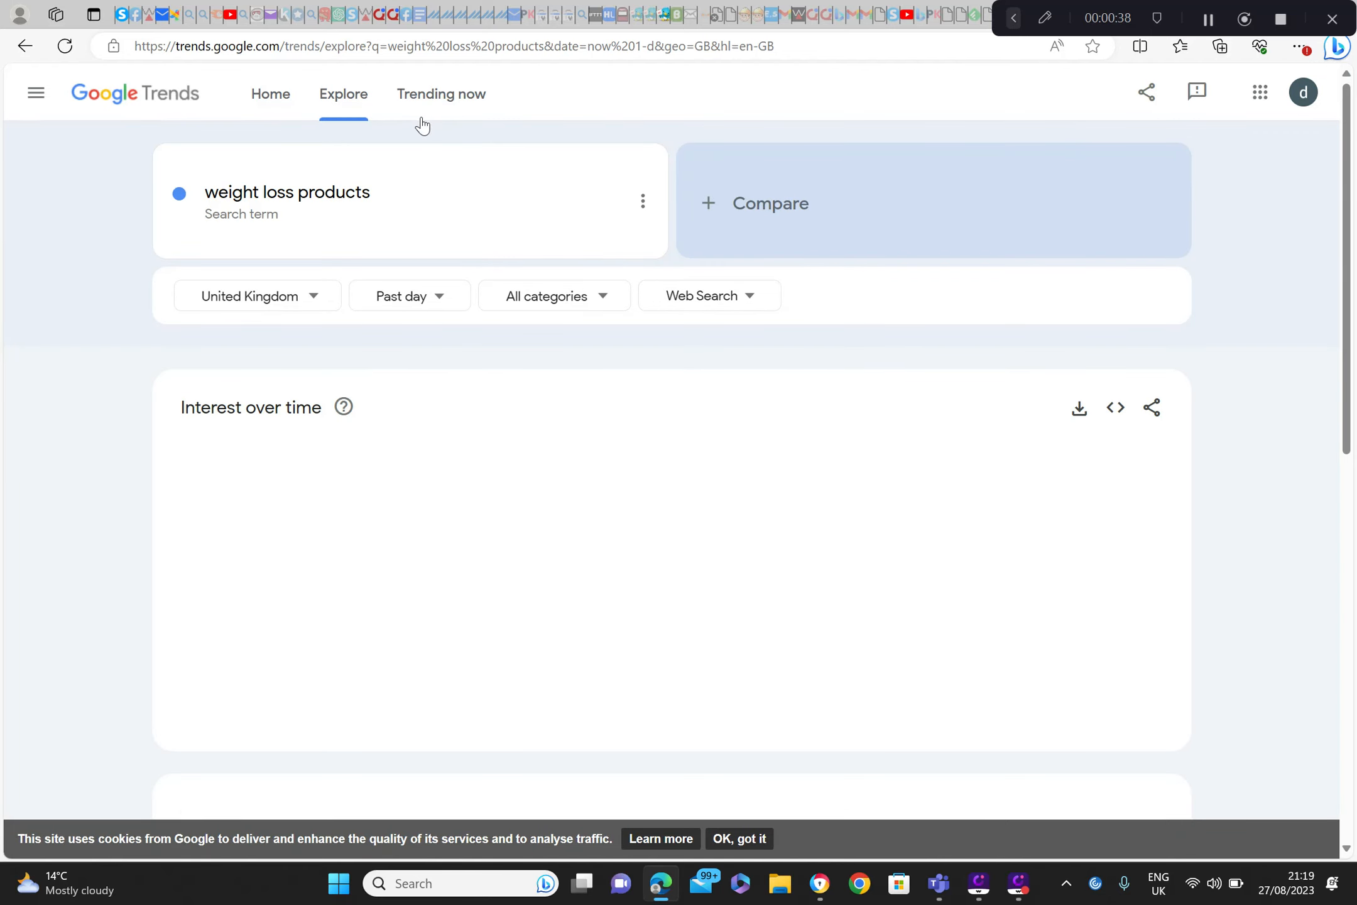
- Change the region filter of the "weight loss products" trend to United States
{"action": "left_click", "coordinate": [312, 301]}
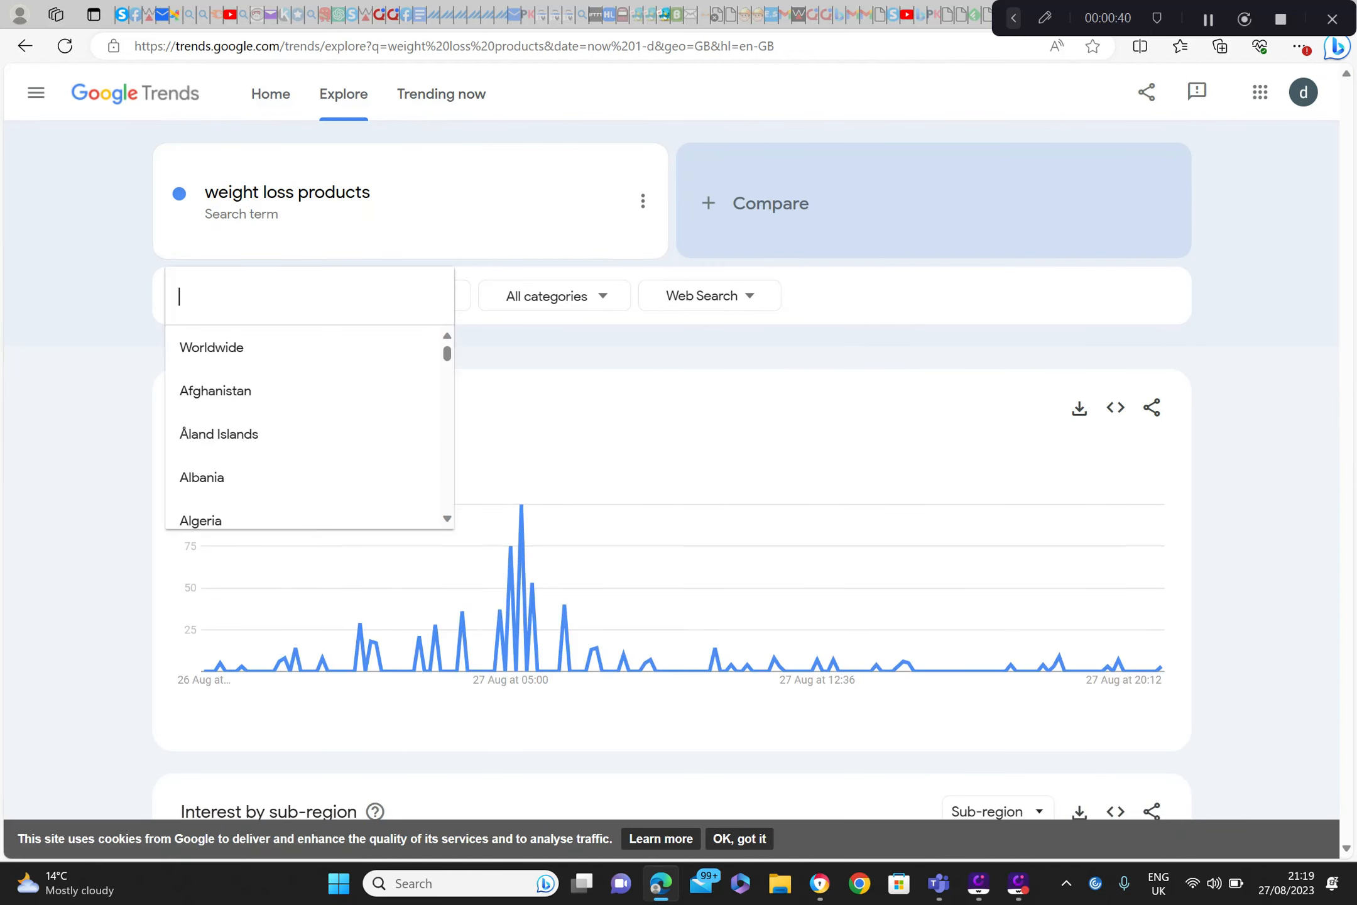
{"action": "left_click_drag", "start_coordinate": [443, 349], "coordinate": [443, 573]}
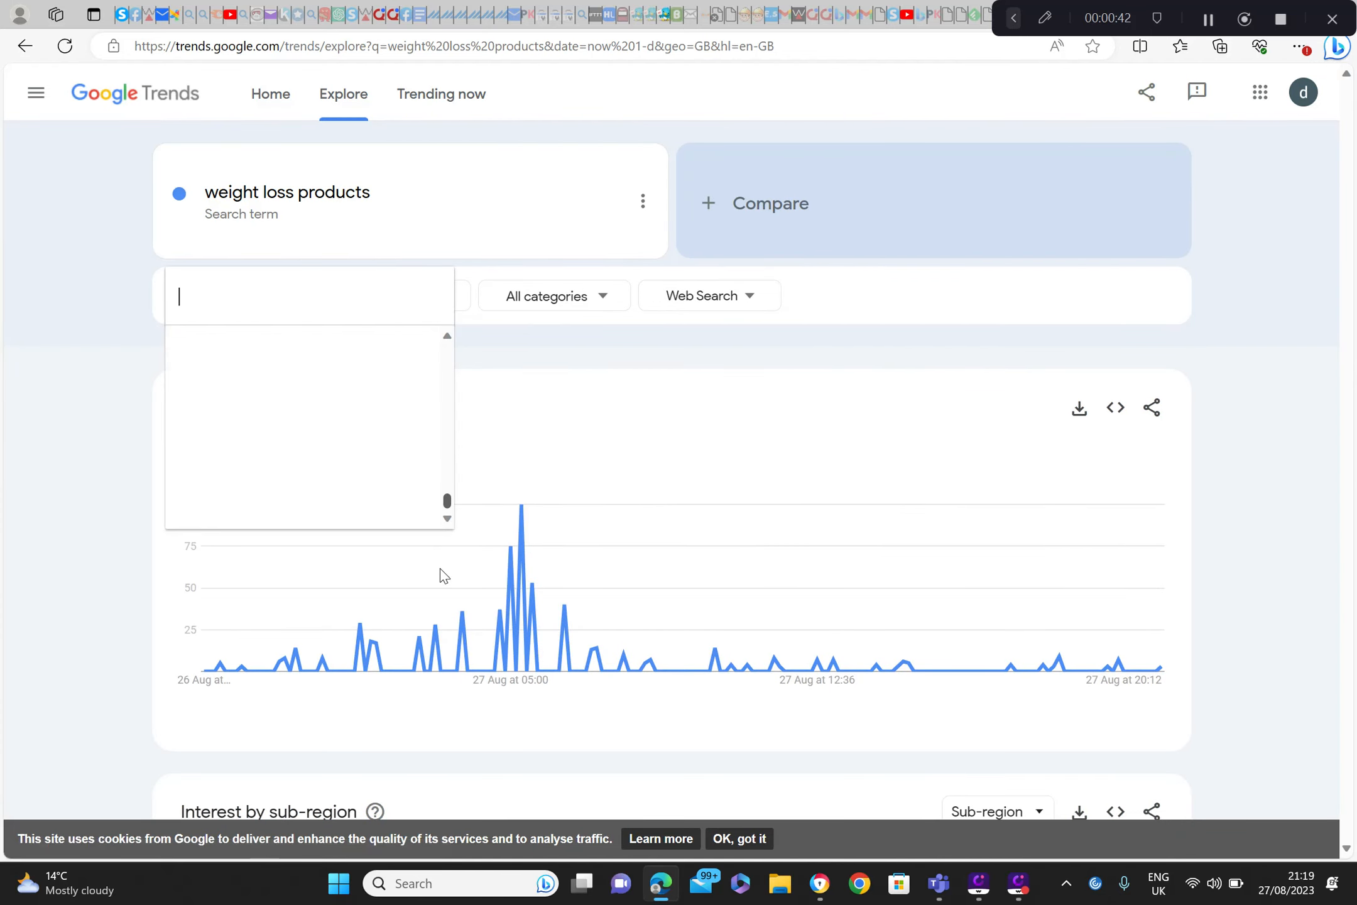
{"action": "left_click", "coordinate": [443, 391]}
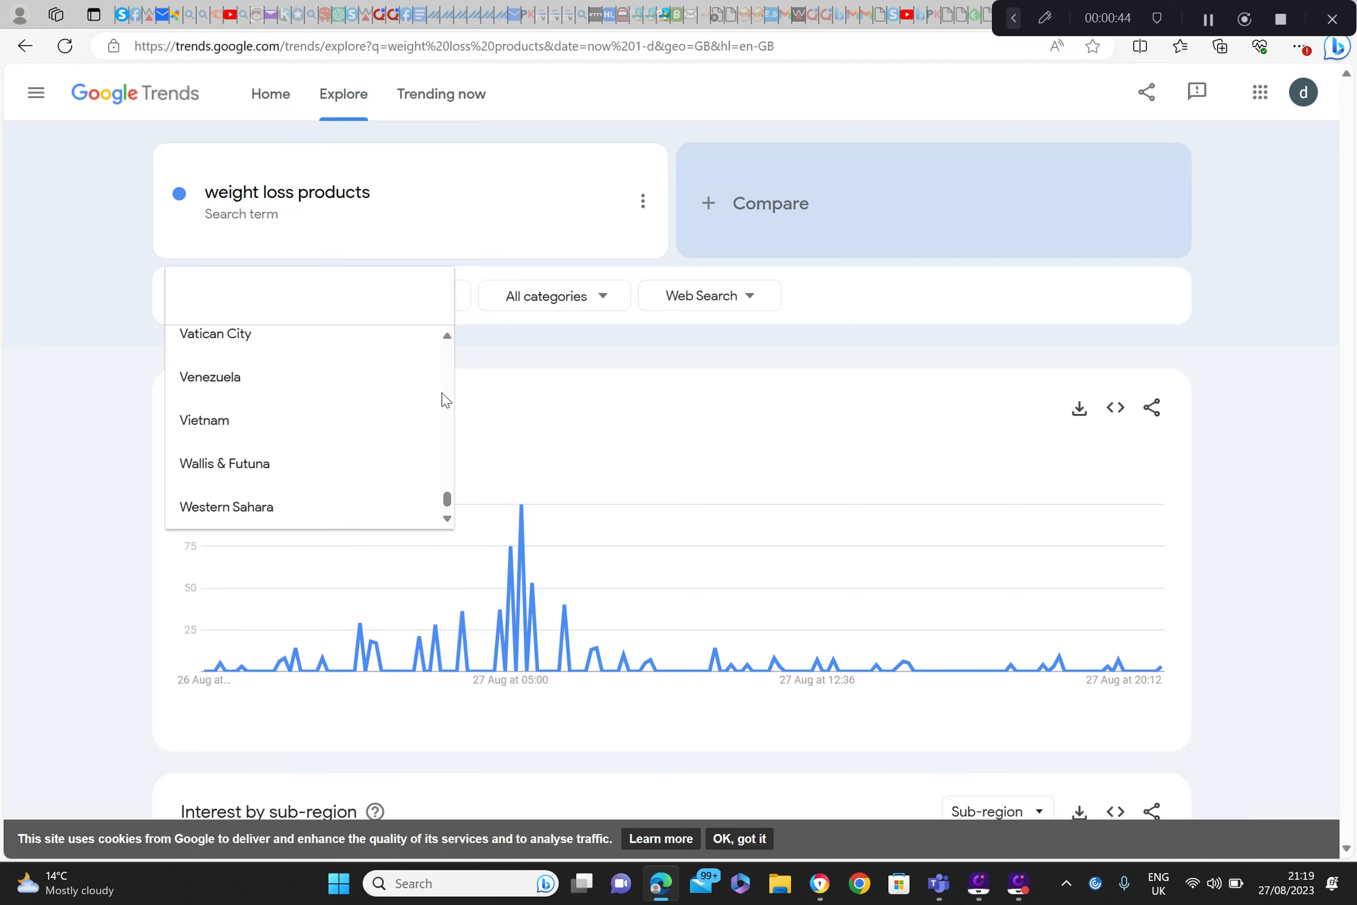
{"action": "left_click", "coordinate": [447, 517]}
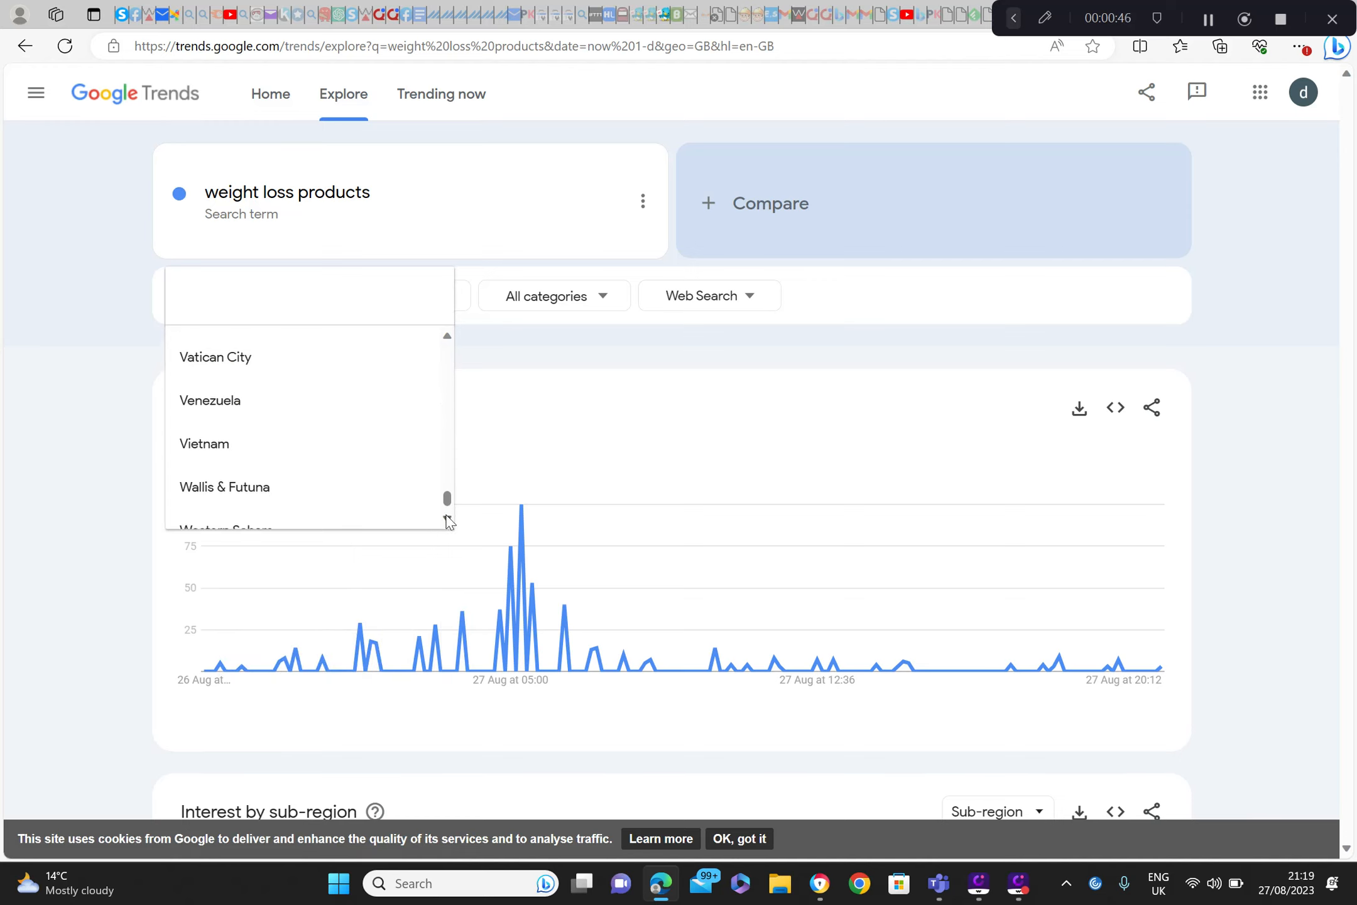
{"action": "left_click", "coordinate": [446, 517]}
{"action": "left_click", "coordinate": [446, 516]}
{"action": "left_click", "coordinate": [446, 517]}
{"action": "left_click", "coordinate": [446, 516]}
{"action": "left_click", "coordinate": [447, 516]}
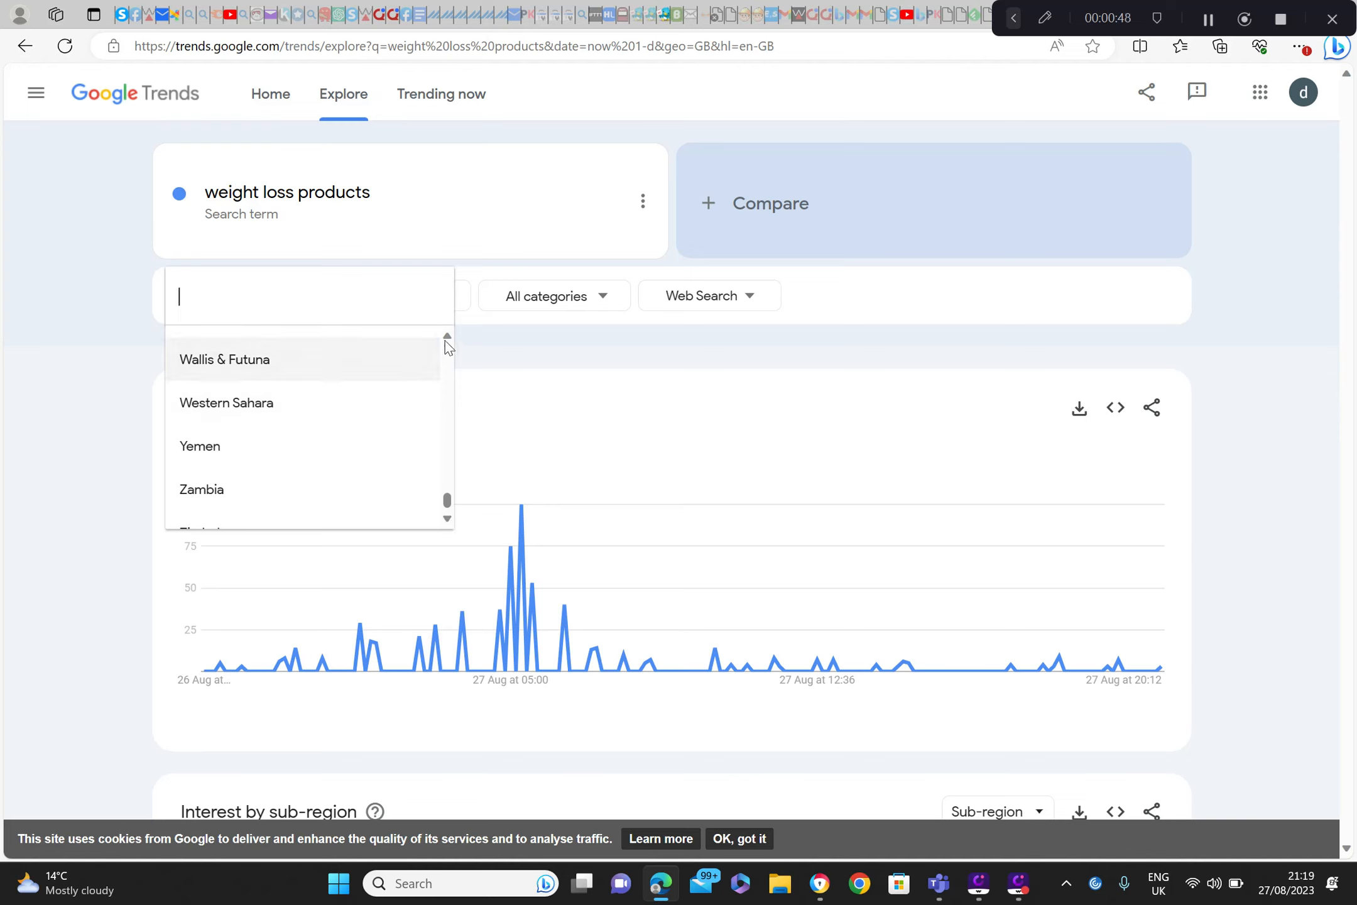
{"action": "left_click", "coordinate": [447, 339]}
{"action": "left_click", "coordinate": [447, 339]}
{"action": "left_click", "coordinate": [447, 339]}
{"action": "left_click", "coordinate": [448, 340]}
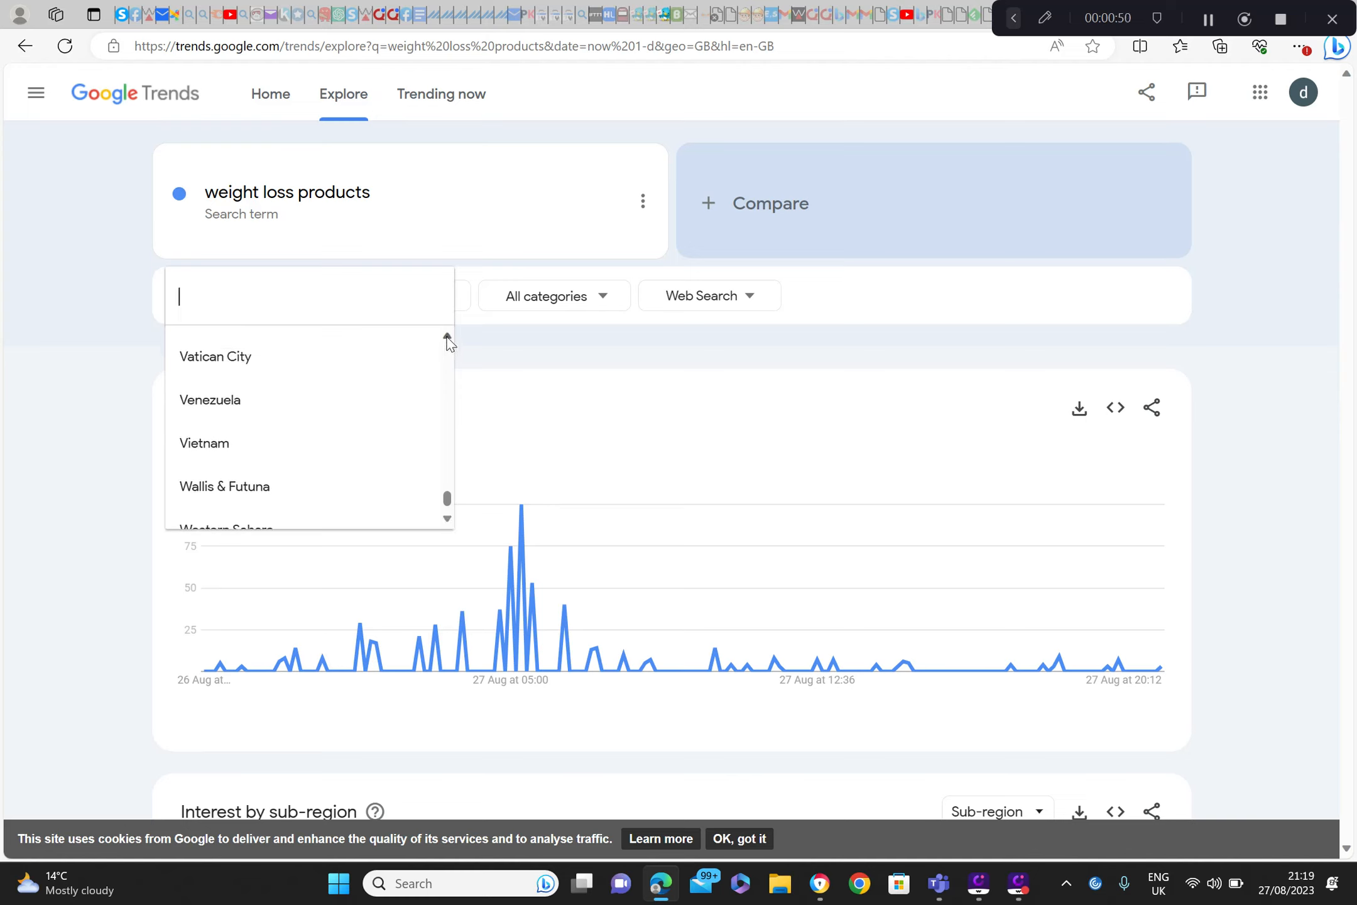
{"action": "left_click", "coordinate": [447, 340]}
{"action": "left_click", "coordinate": [448, 339]}
{"action": "left_click", "coordinate": [448, 339]}
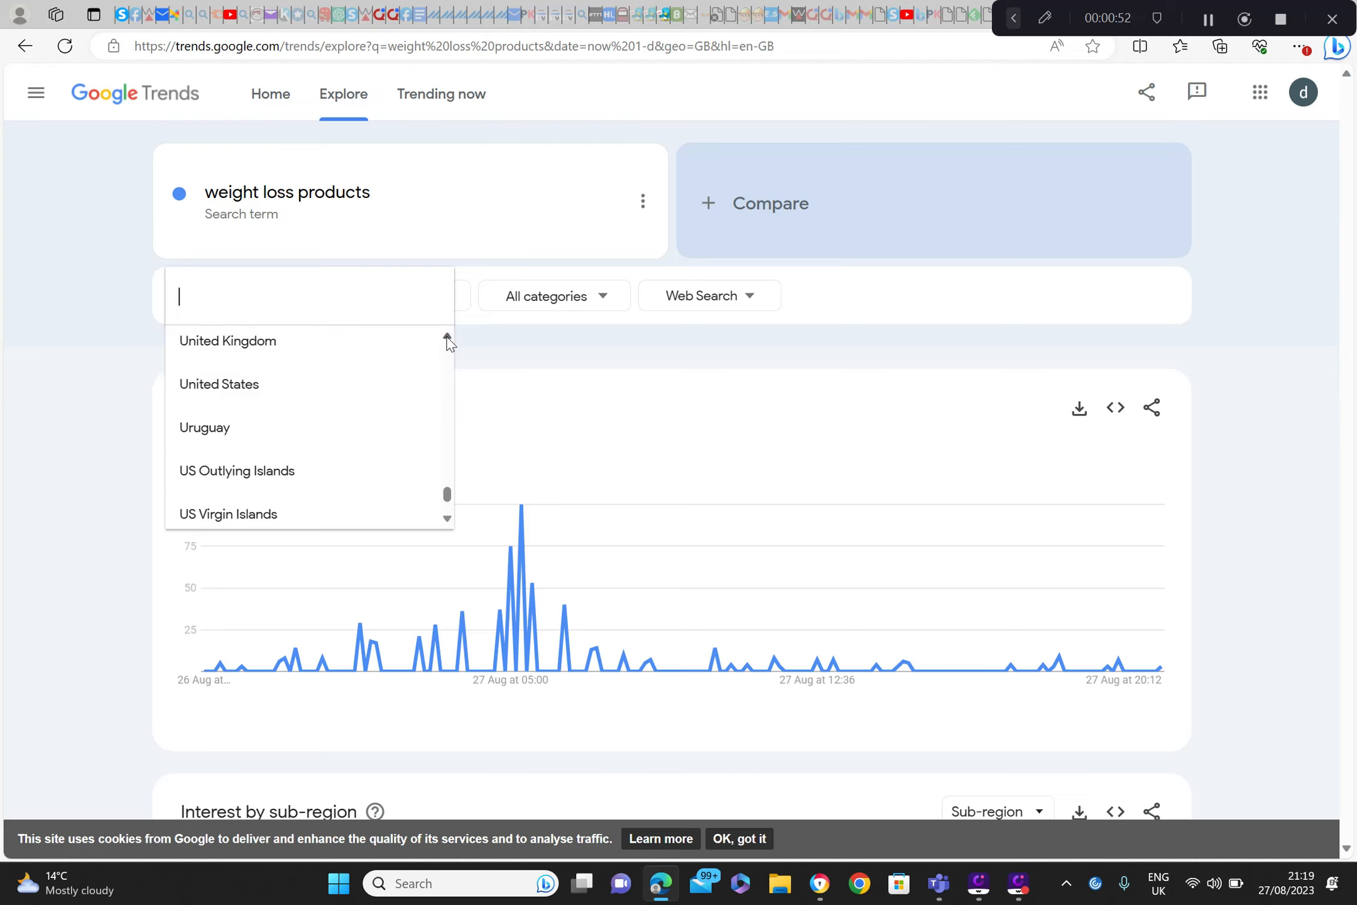
{"action": "left_click", "coordinate": [258, 386]}
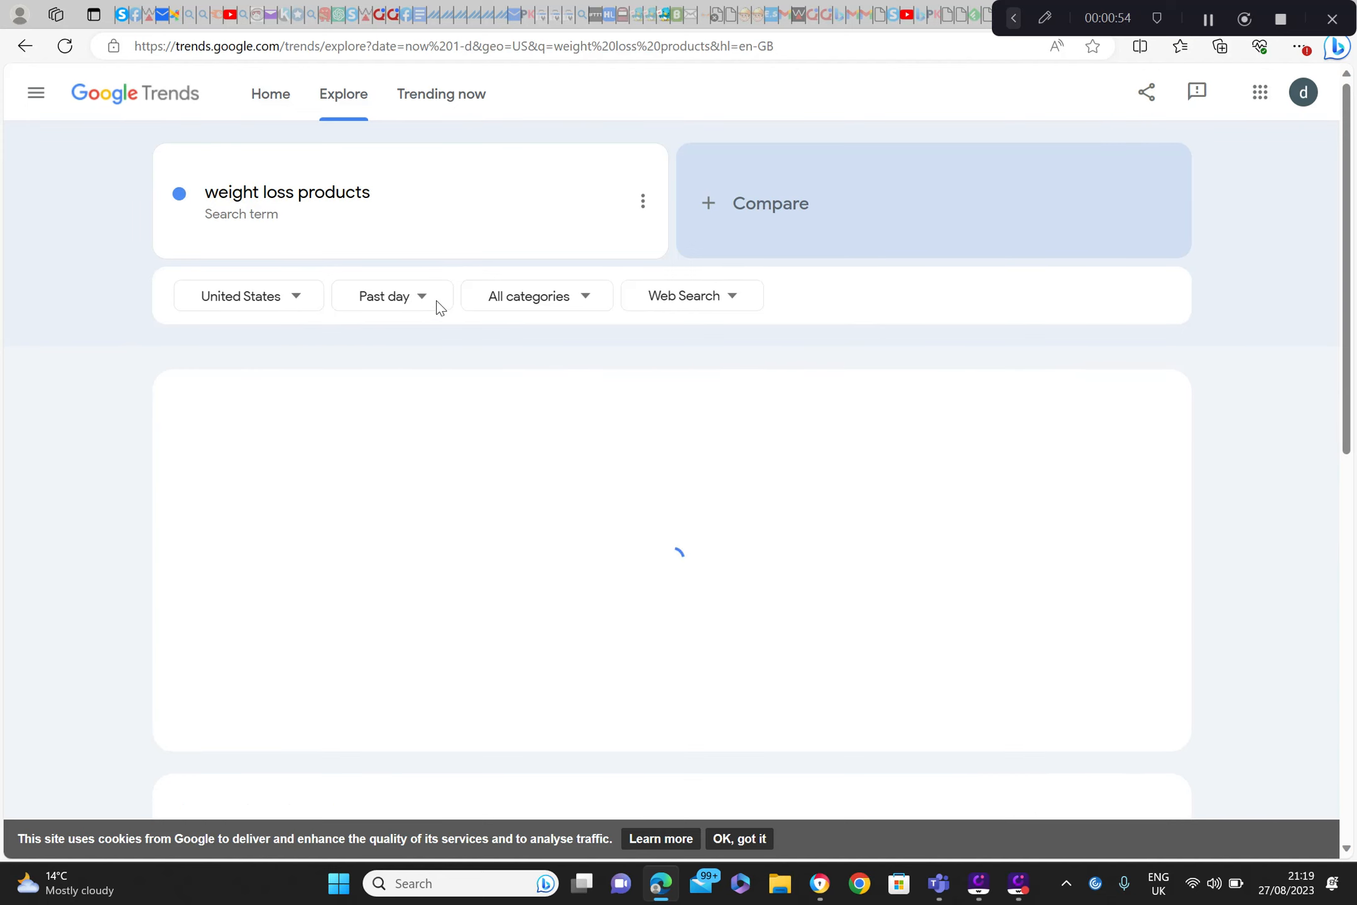
{"action": "left_click", "coordinate": [539, 302]}
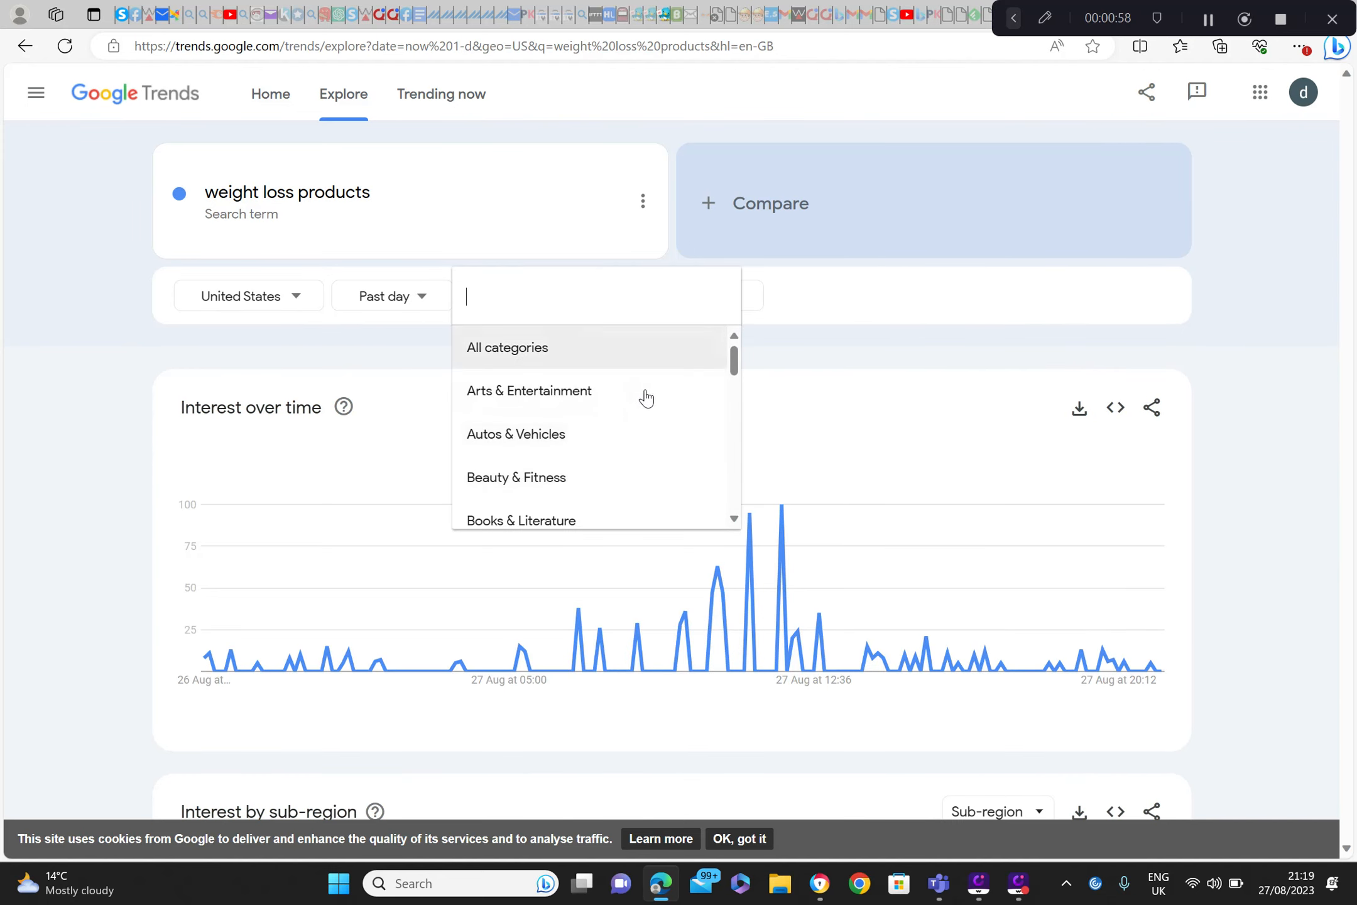
{"action": "mouse_move", "coordinate": [732, 430]}
{"action": "left_mouse_down"}
{"action": "mouse_move", "coordinate": [727, 555]}
{"action": "mouse_move", "coordinate": [731, 420]}
{"action": "mouse_move", "coordinate": [727, 443]}
{"action": "left_mouse_up"}
{"action": "scroll", "coordinate": [732, 473], "scroll_direction": "up", "scroll_amount": 1}
{"action": "left_click", "coordinate": [287, 192]}
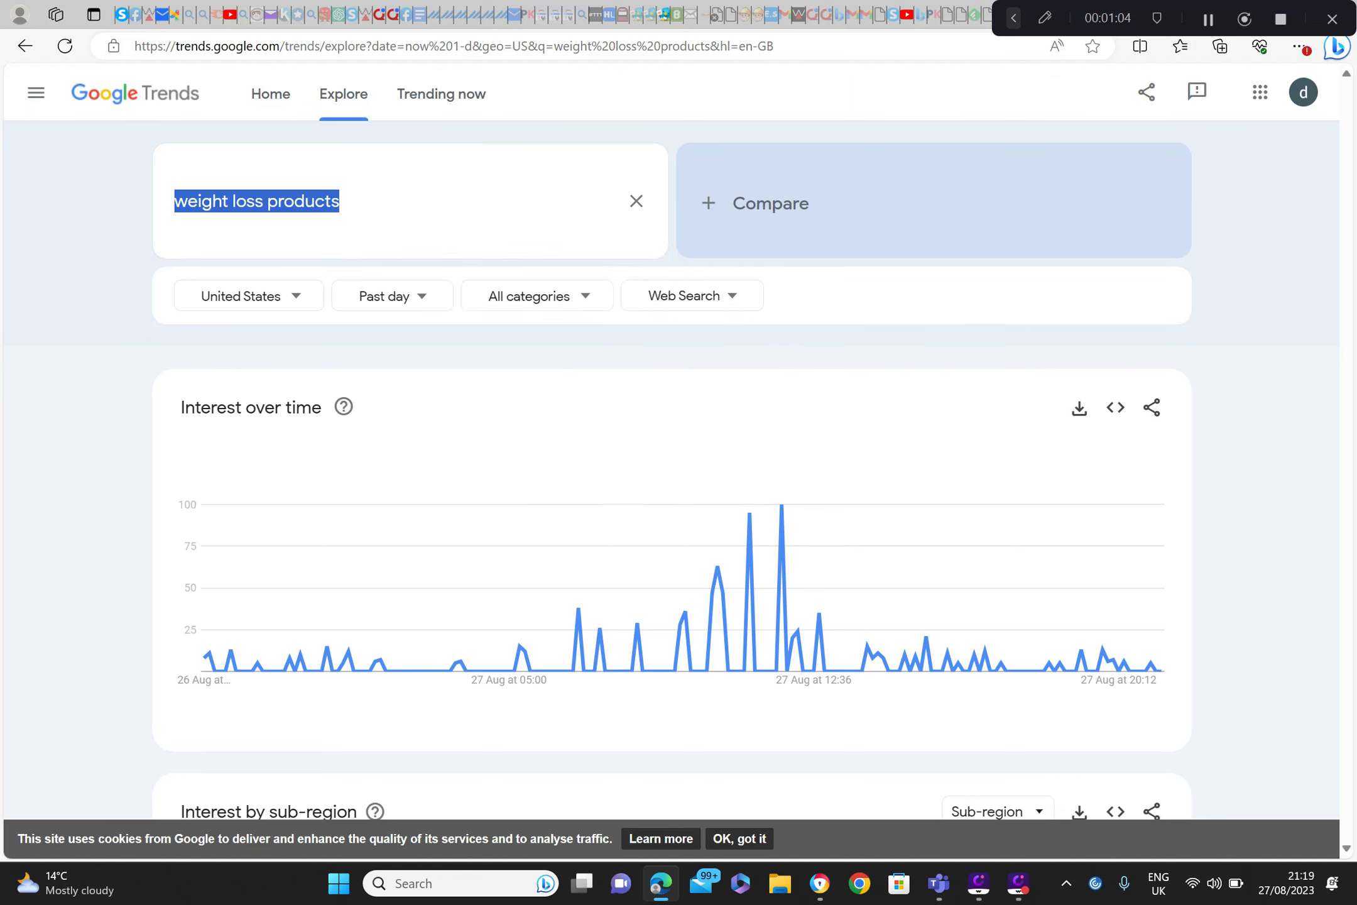
{"action": "left_click", "coordinate": [770, 112]}
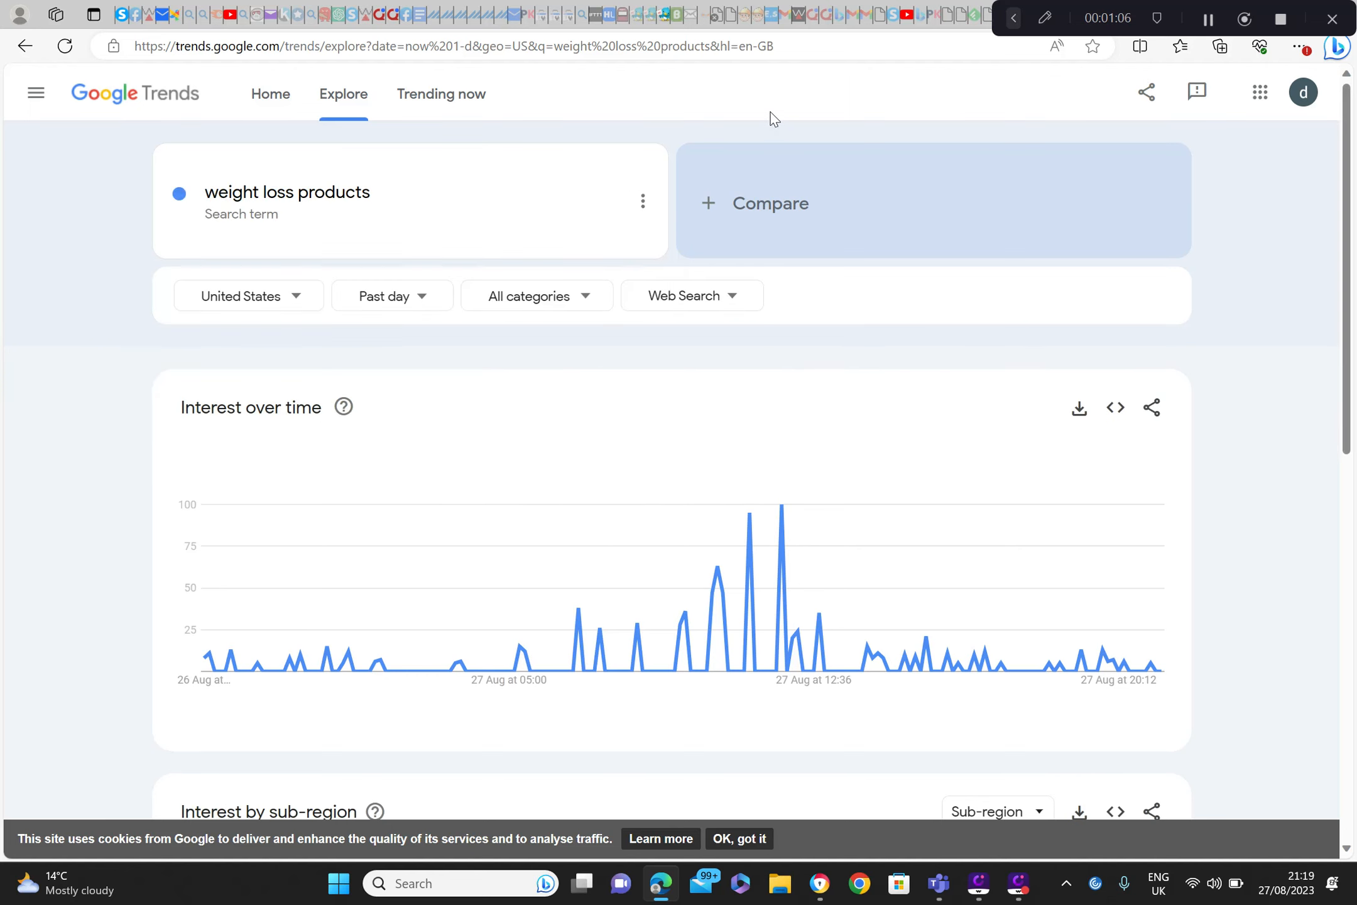
{"action": "left_click", "coordinate": [700, 307]}
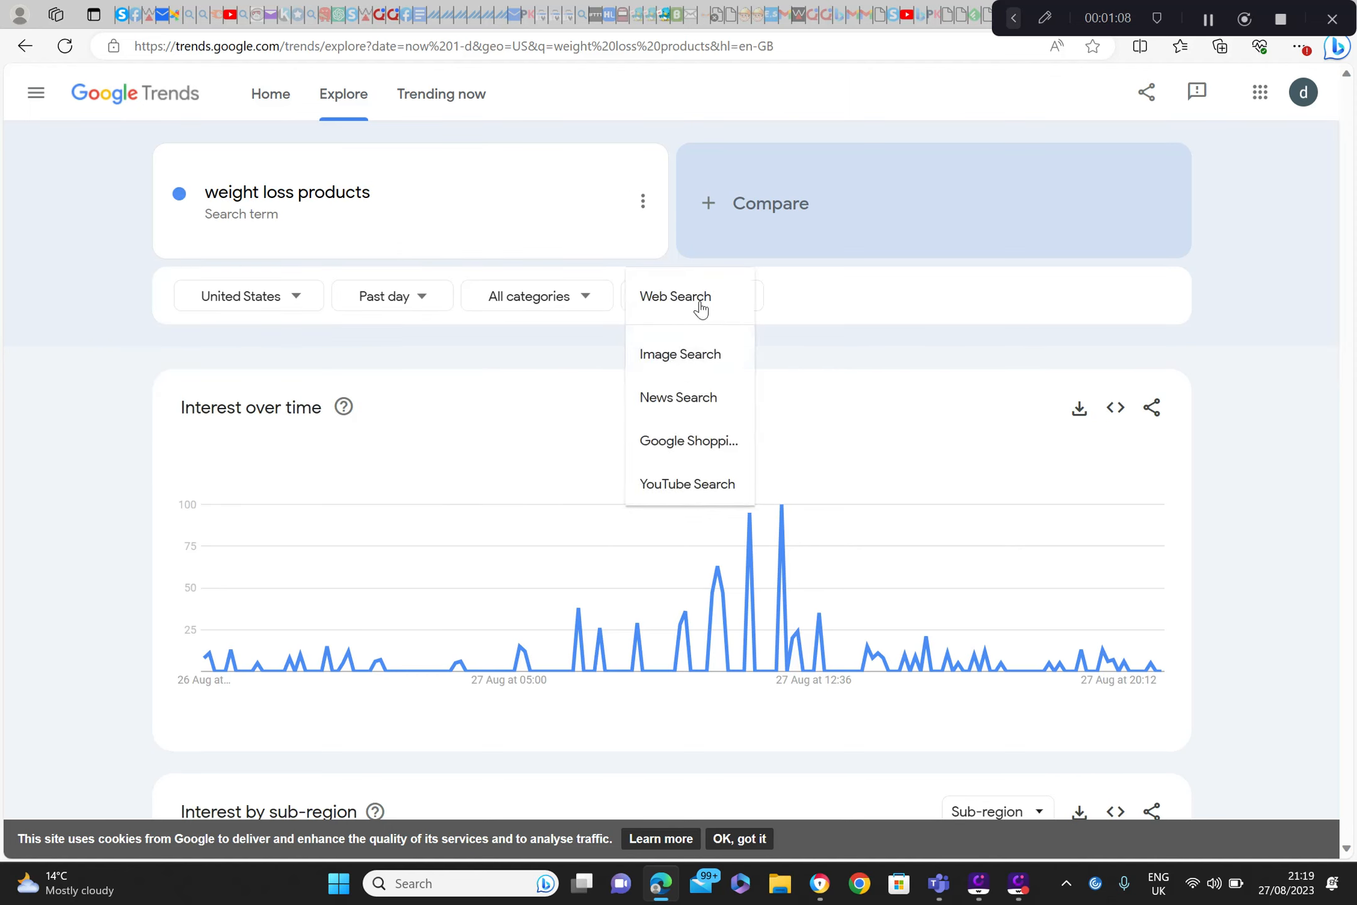
{"action": "left_click", "coordinate": [700, 306]}
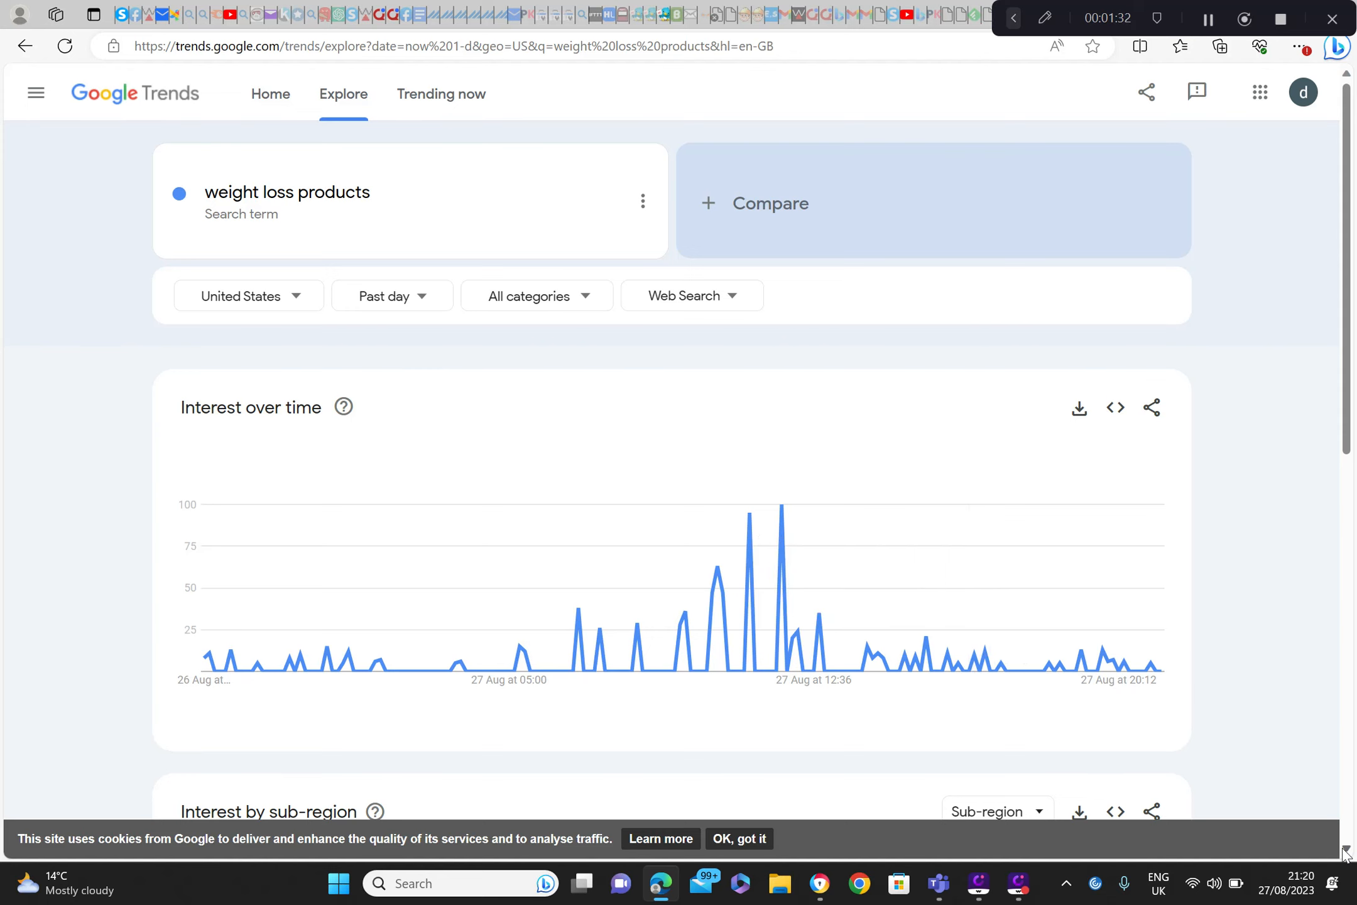
- Examine the interest by sub-region, the related topics and the explanation of related queries for "weight loss products"
{"action": "scroll", "coordinate": [1345, 853], "scroll_direction": "down", "scroll_amount": 5}
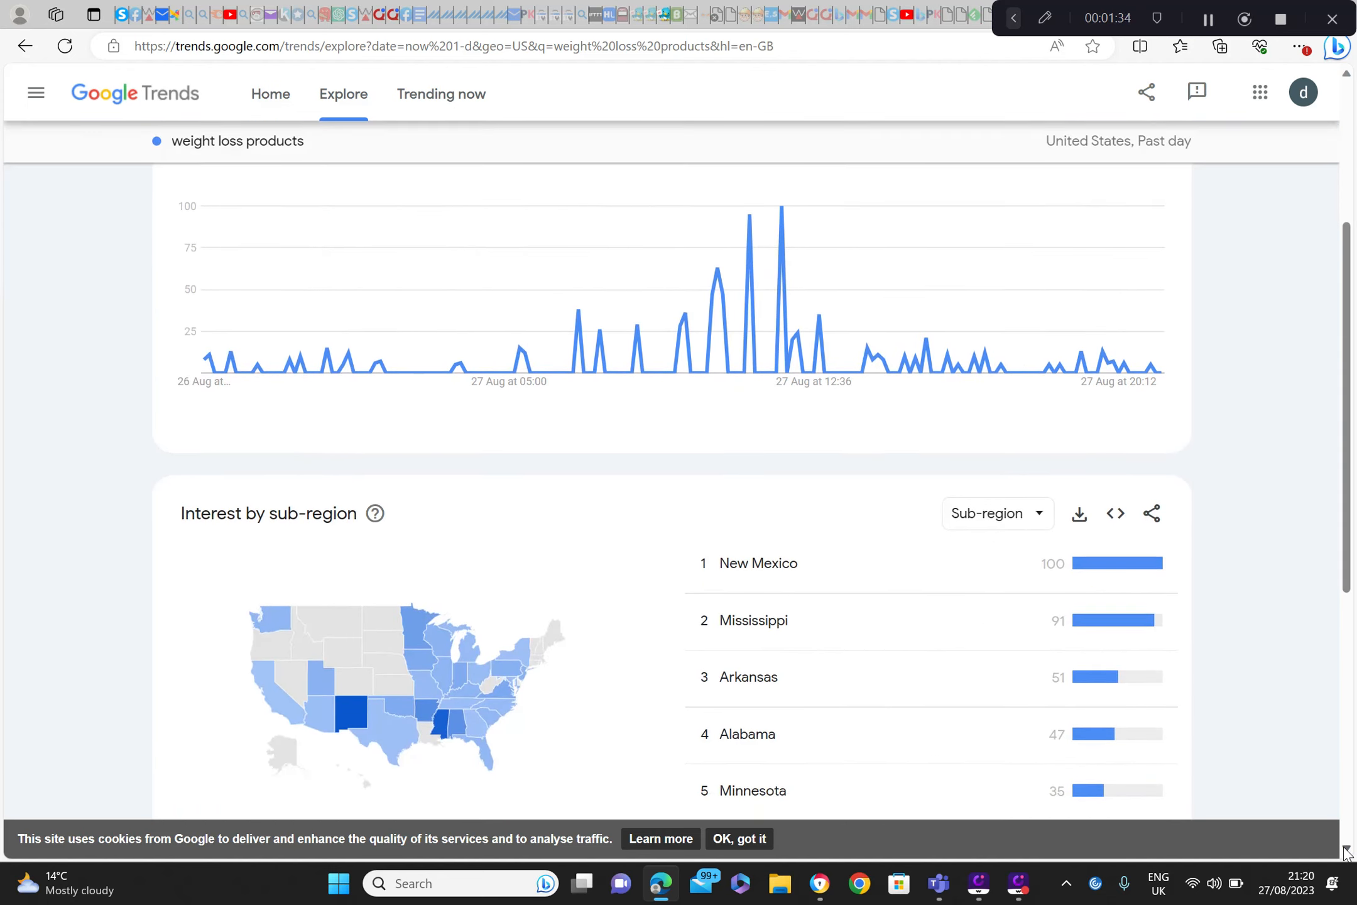
{"action": "scroll", "coordinate": [1345, 852], "scroll_direction": "down", "scroll_amount": 2}
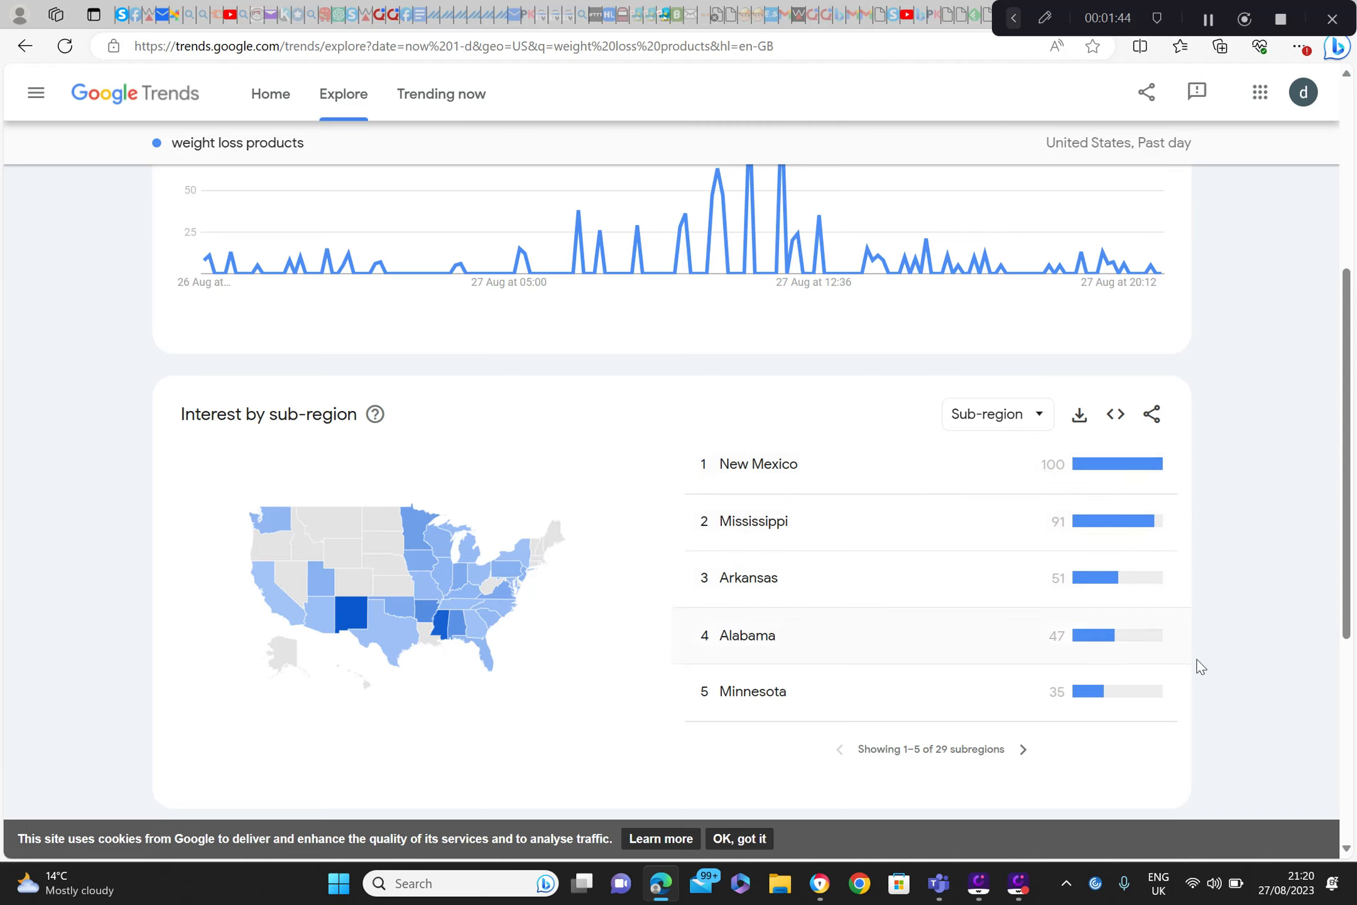
{"action": "scroll", "coordinate": [1345, 849], "scroll_direction": "down", "scroll_amount": 6}
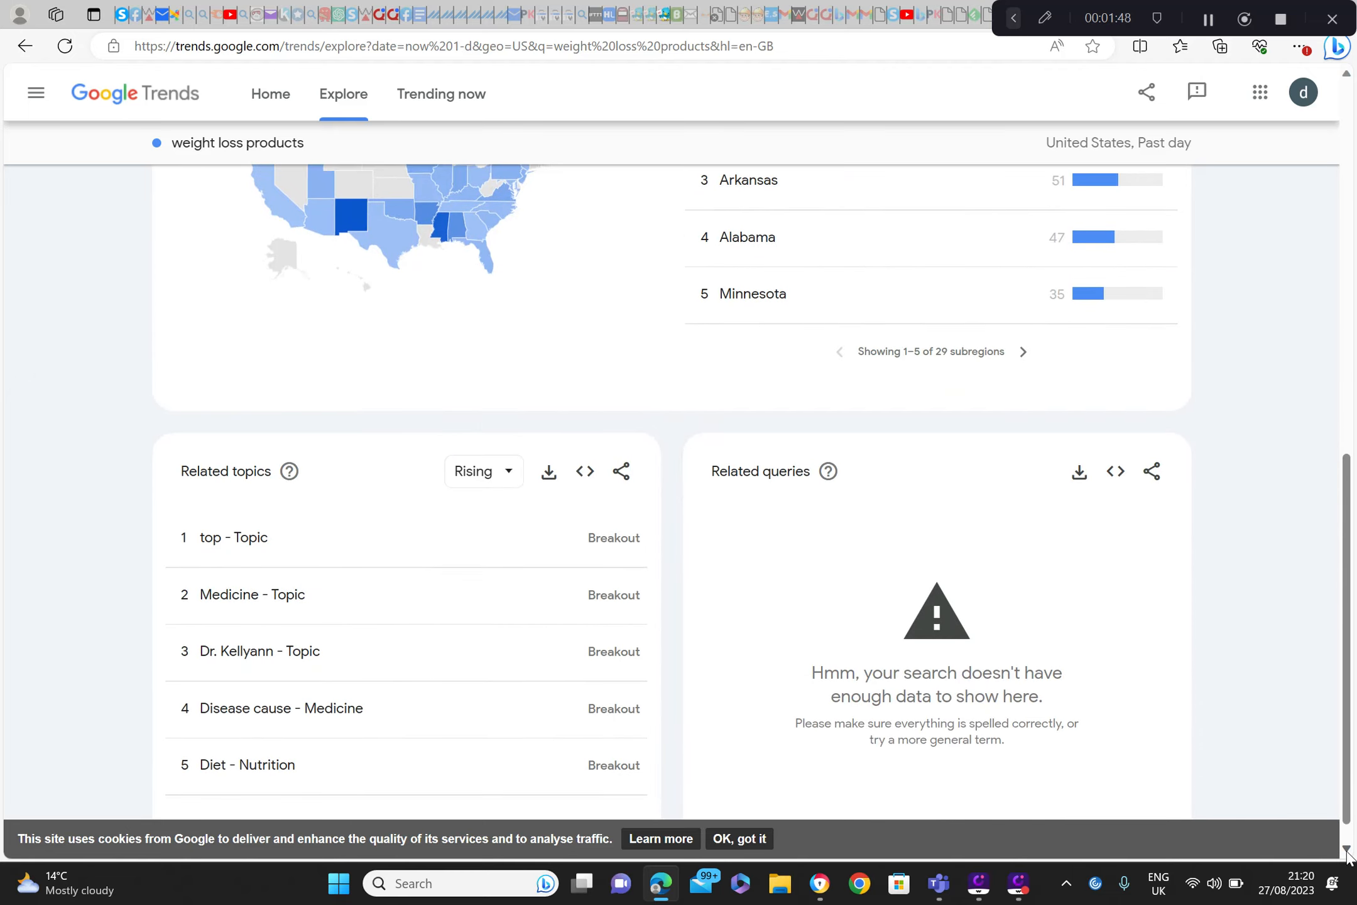
{"action": "left_click", "coordinate": [1347, 850]}
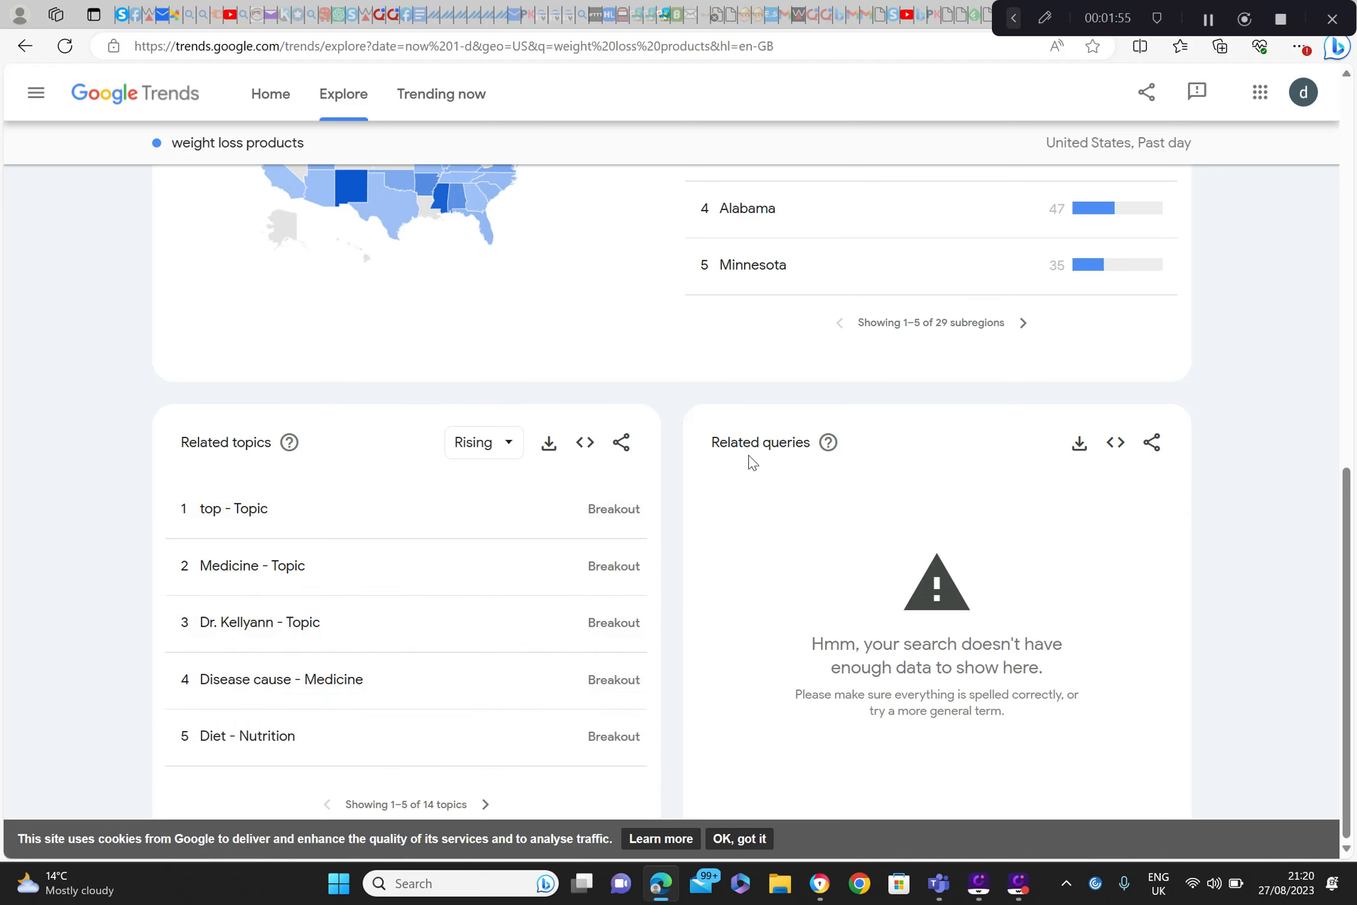
{"action": "left_click", "coordinate": [828, 443]}
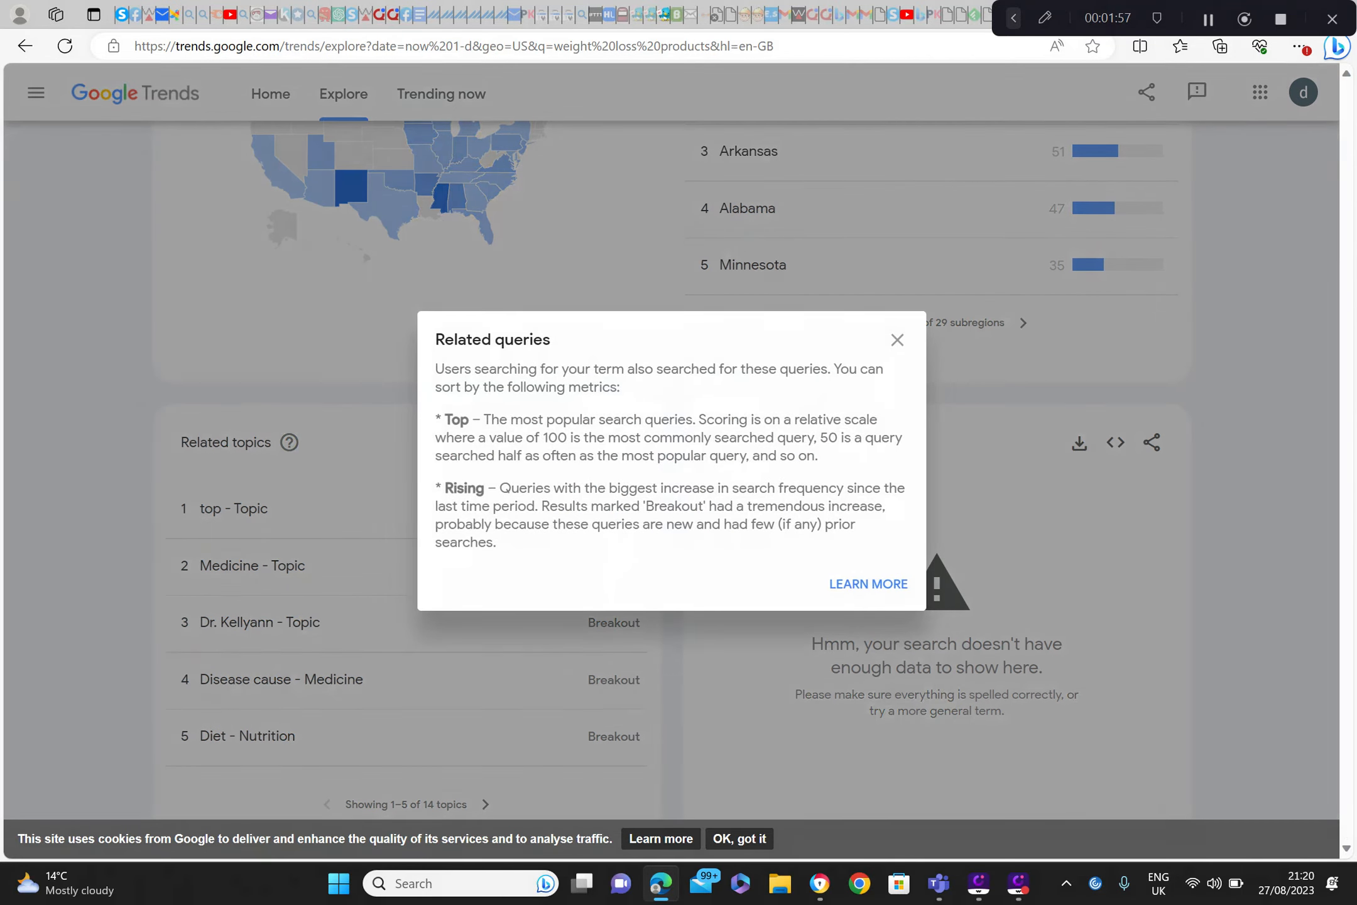
{"action": "left_click", "coordinate": [899, 340]}
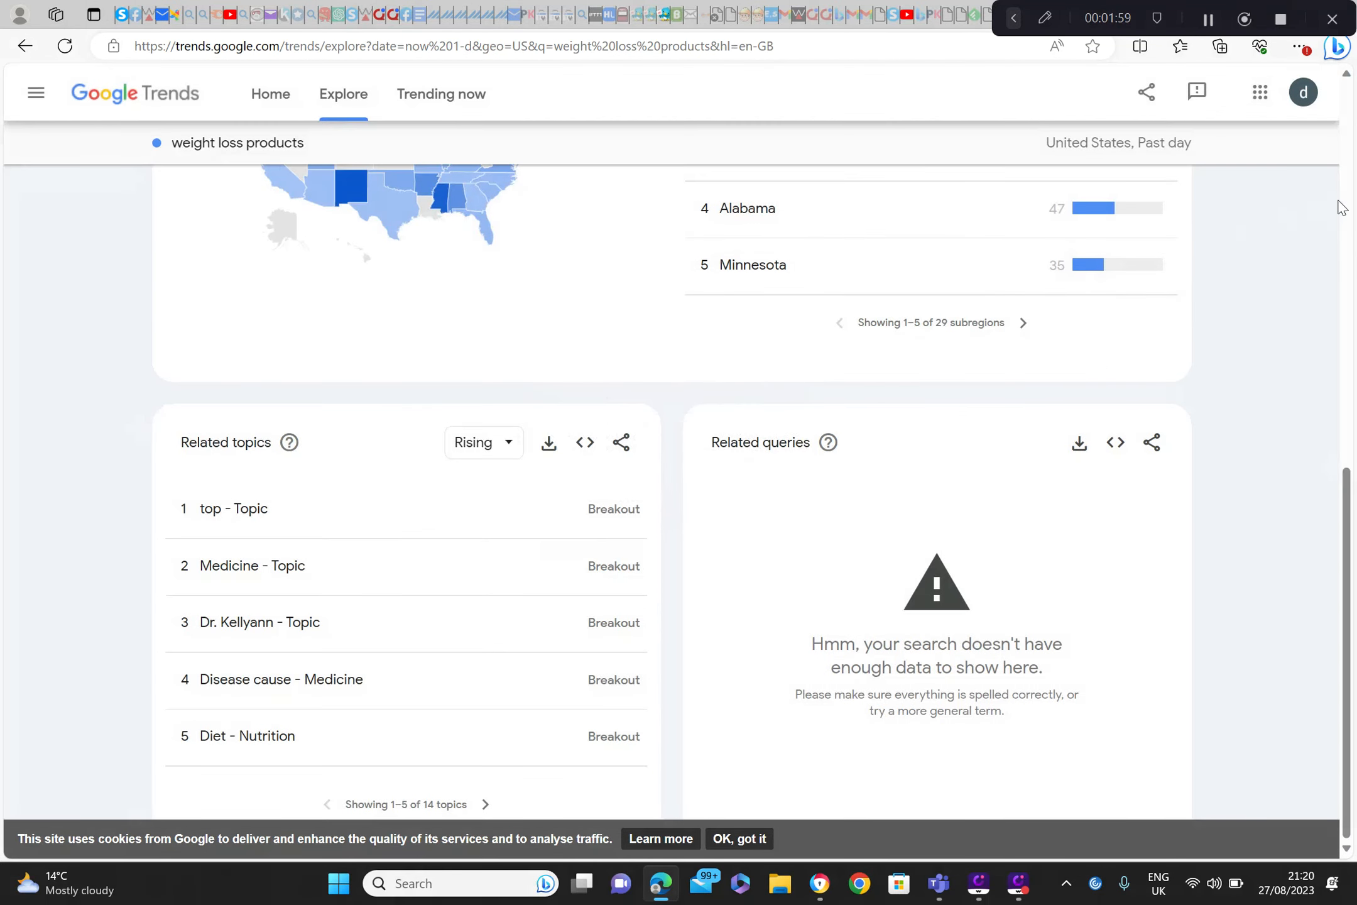
{"action": "scroll", "coordinate": [3, 188], "scroll_direction": "up", "scroll_amount": 10}
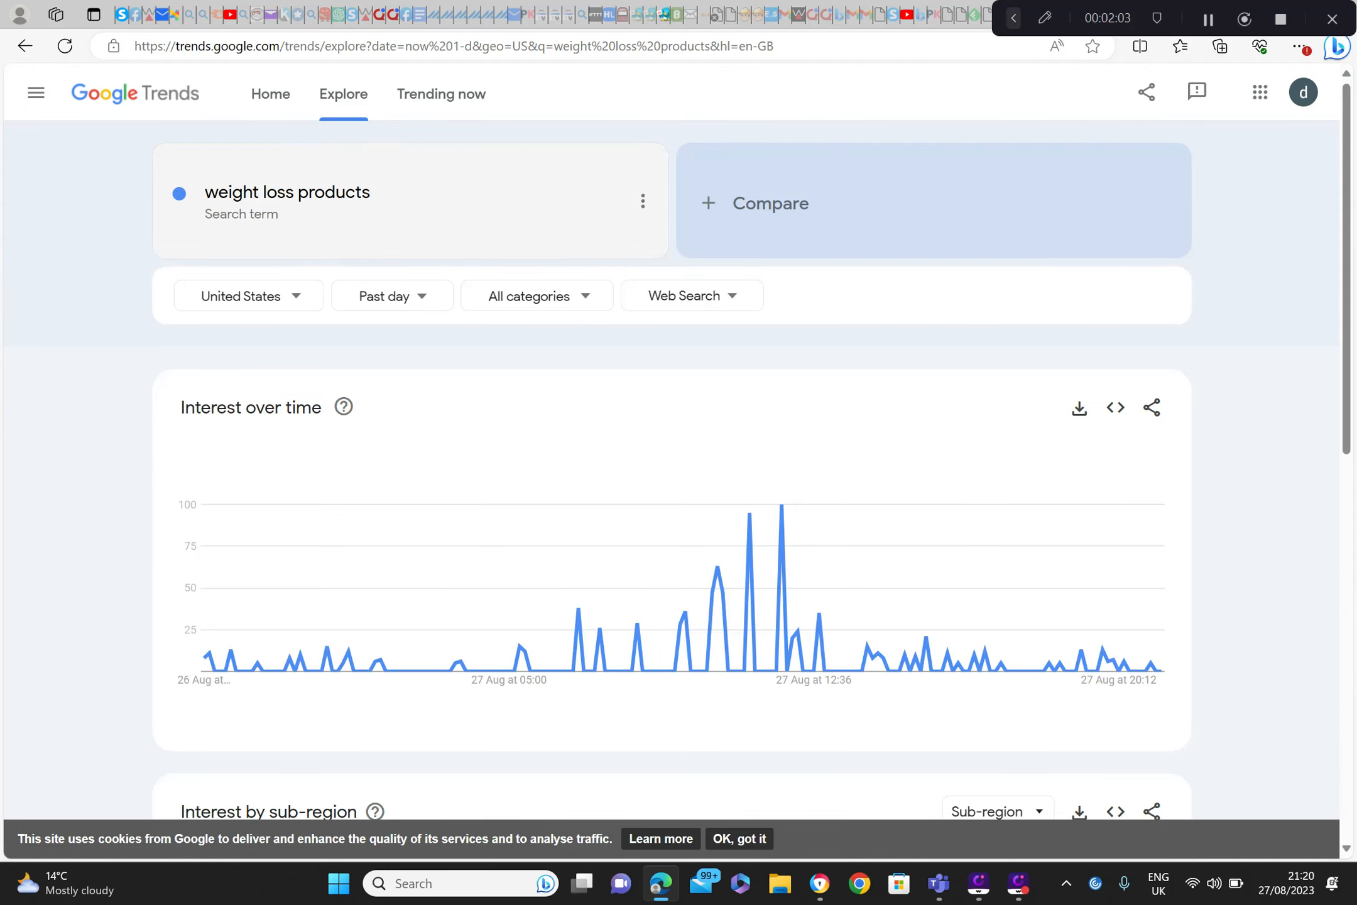
- Return to the United Kingdom results and replace the search term with "make money online usa"
{"action": "left_click", "coordinate": [28, 47]}
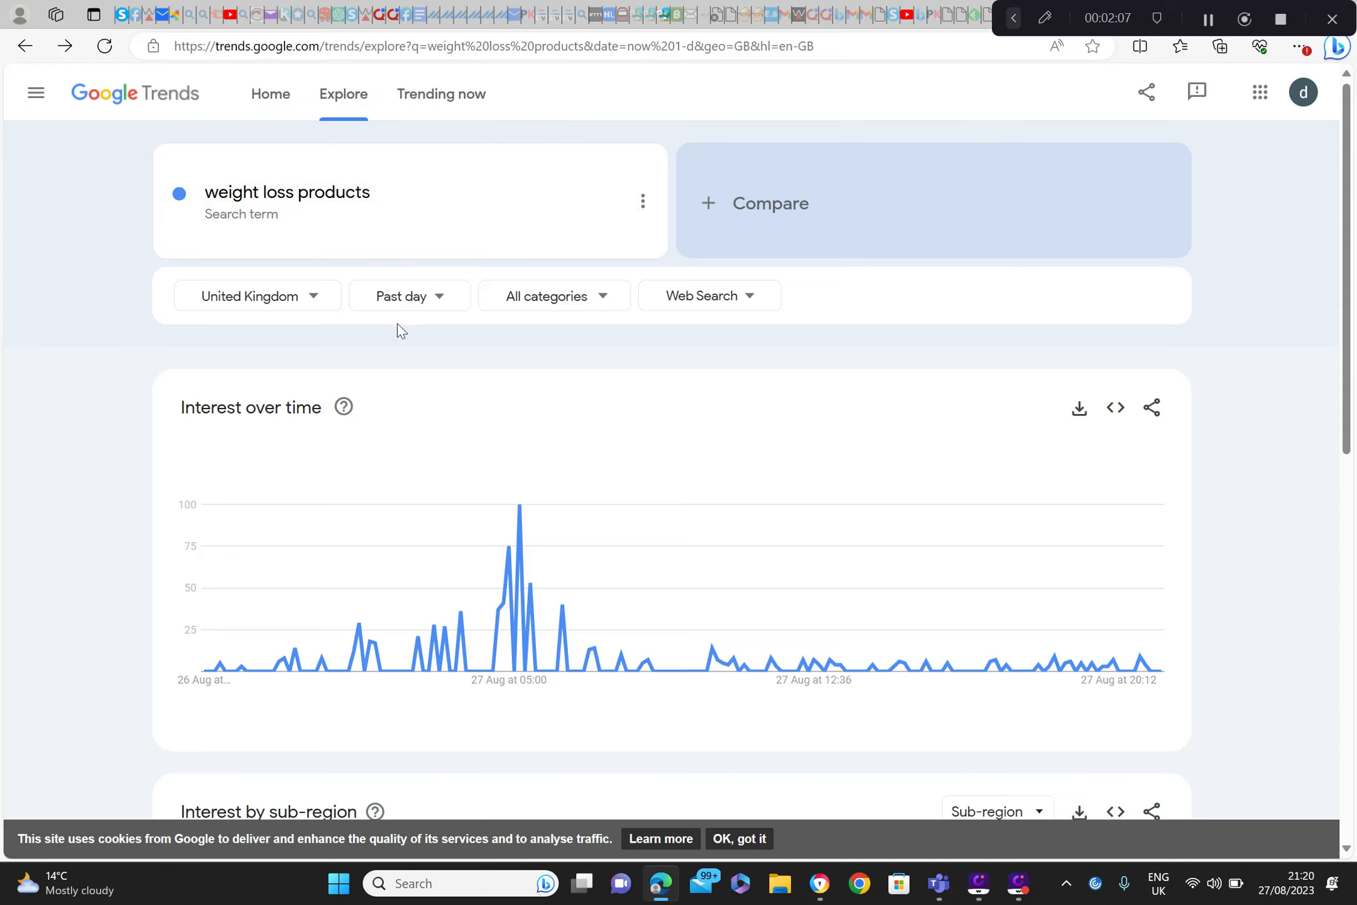
{"action": "left_click", "coordinate": [644, 202]}
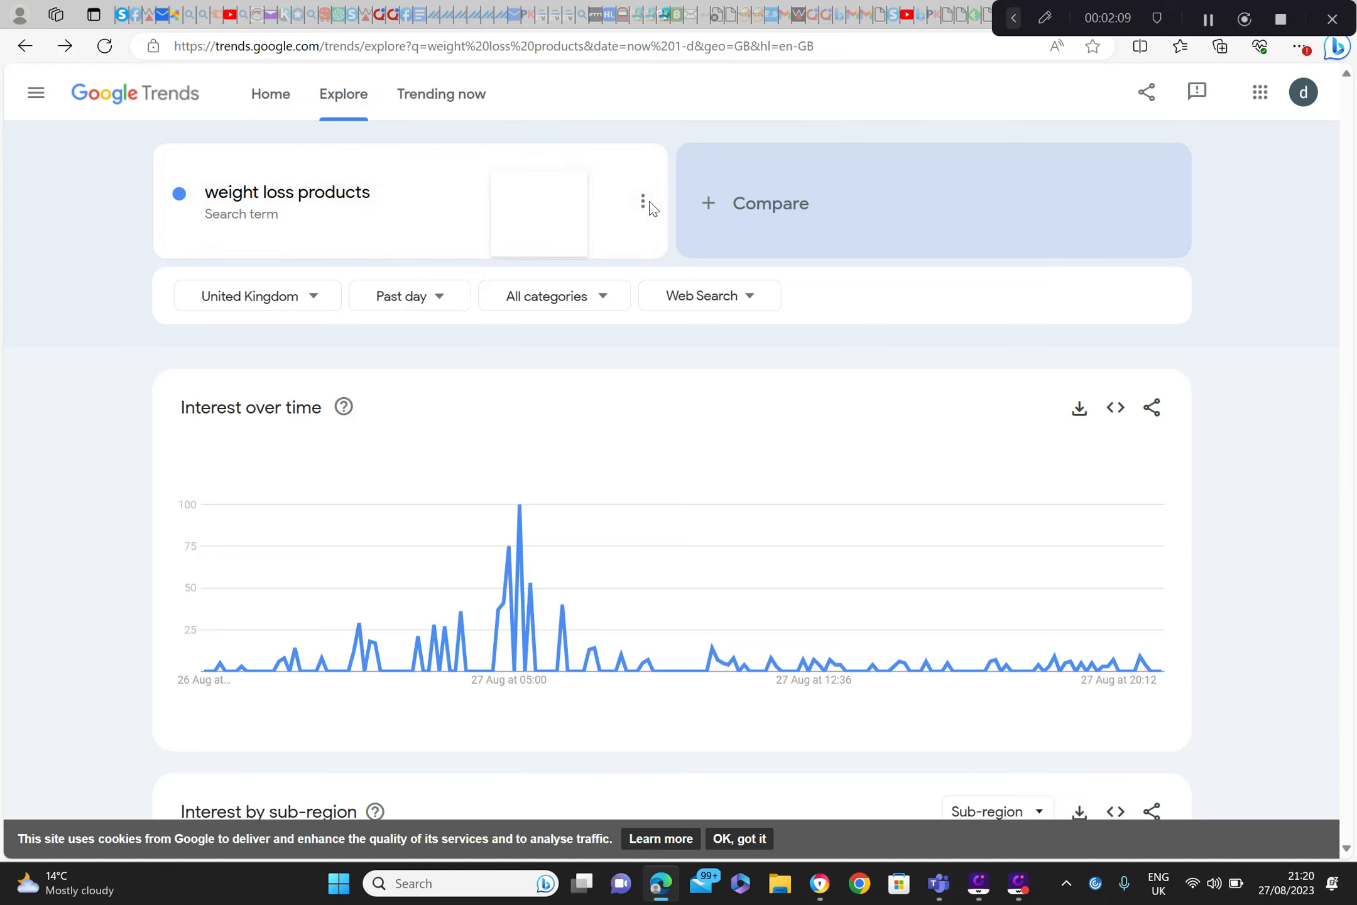
{"action": "left_click", "coordinate": [600, 211]}
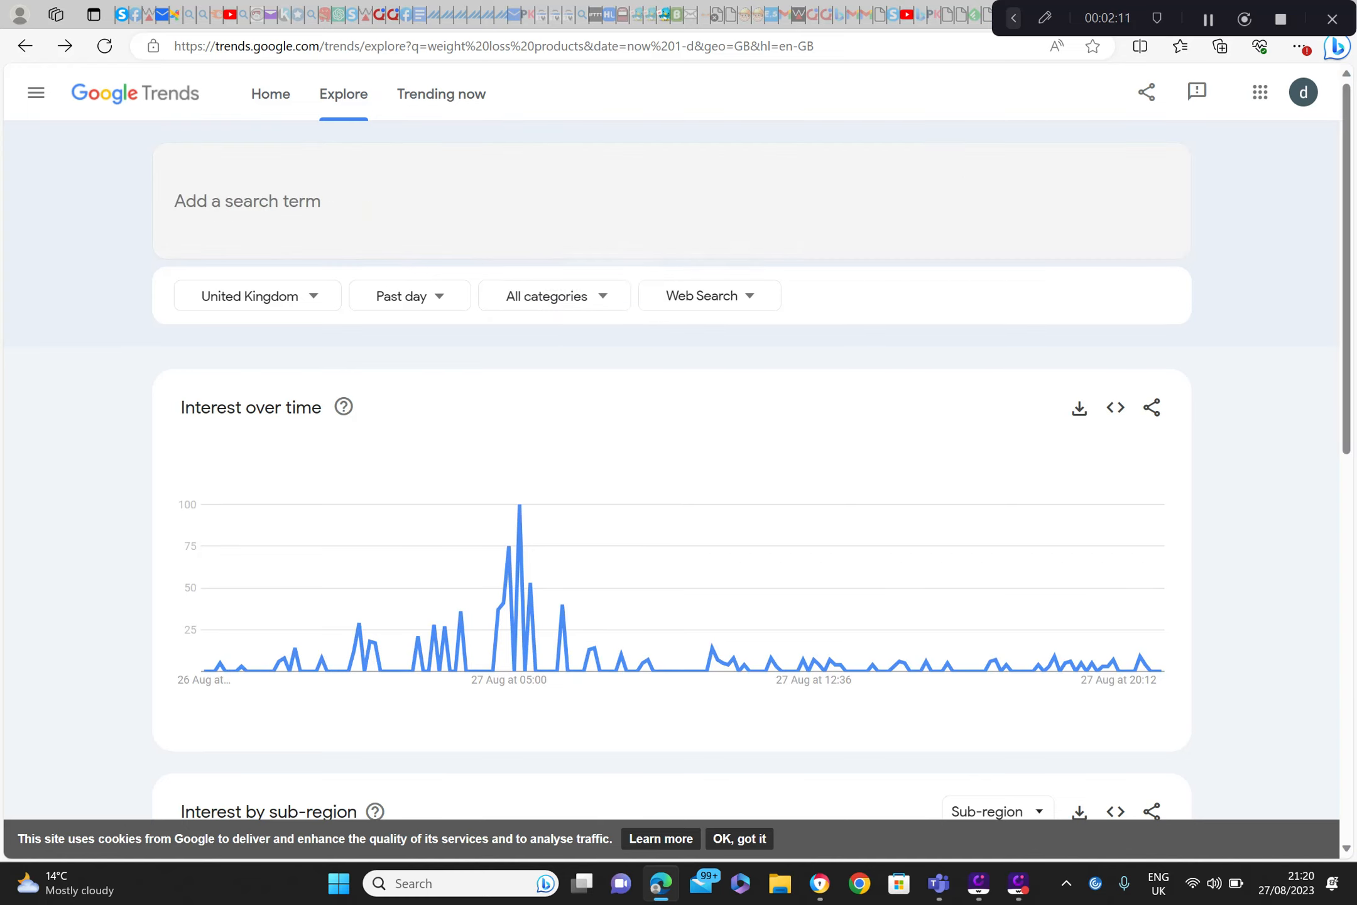
{"action": "type", "text": "make"}
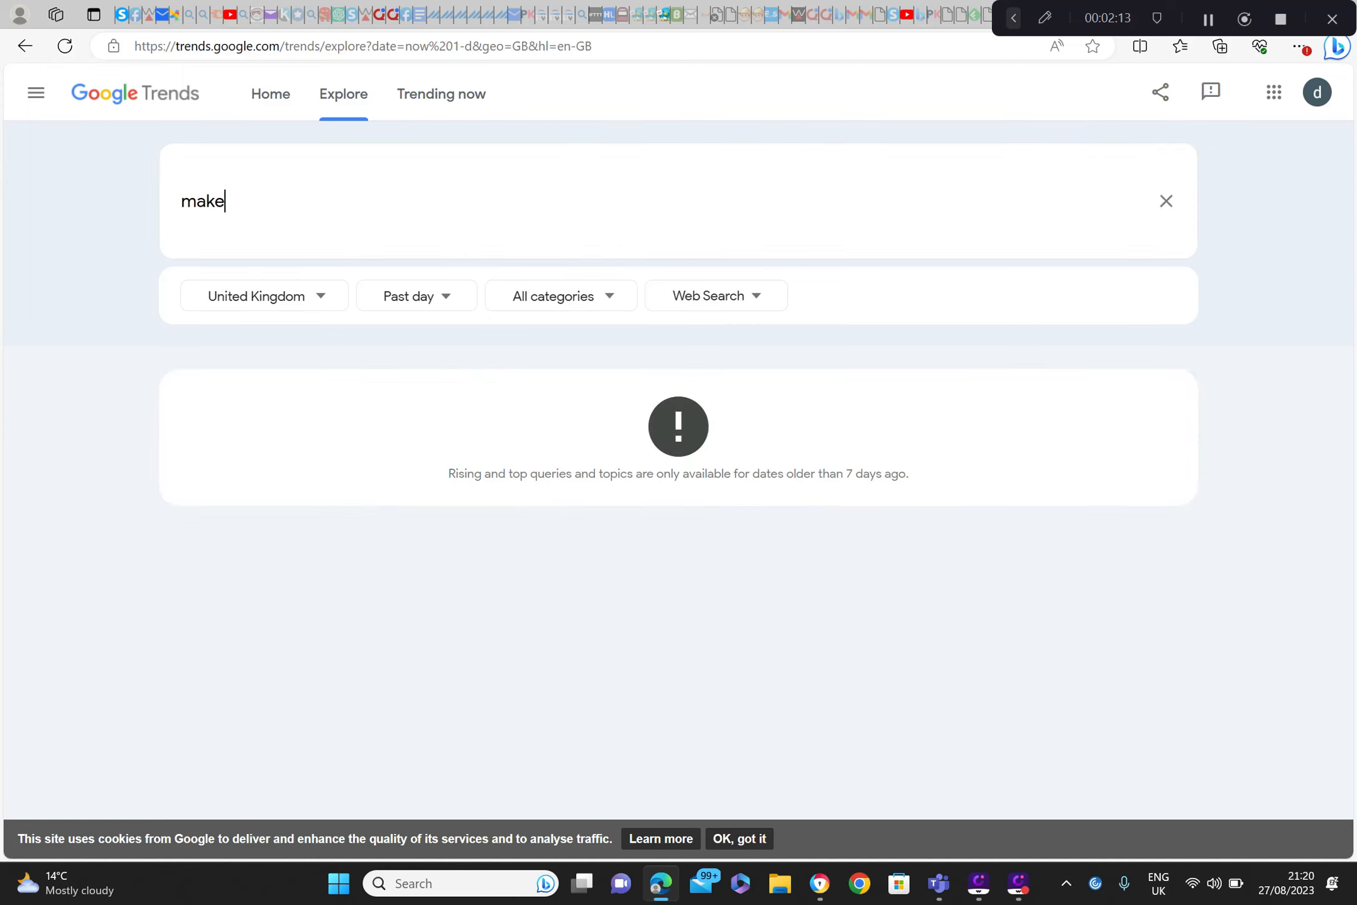
{"action": "type", "text": " money online us"}
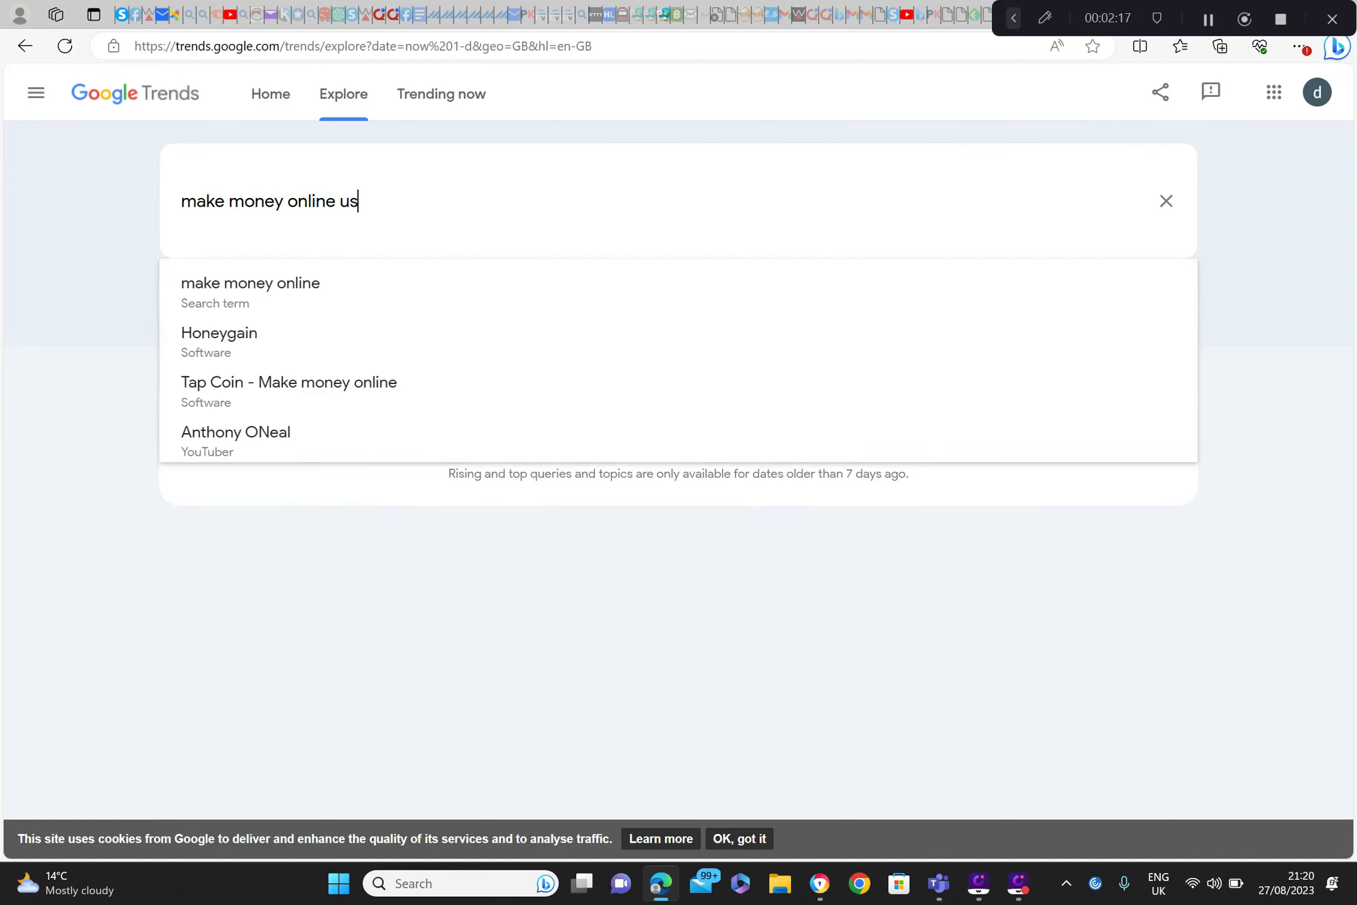
{"action": "type", "text": "a"}
{"action": "key", "text": "Return"}
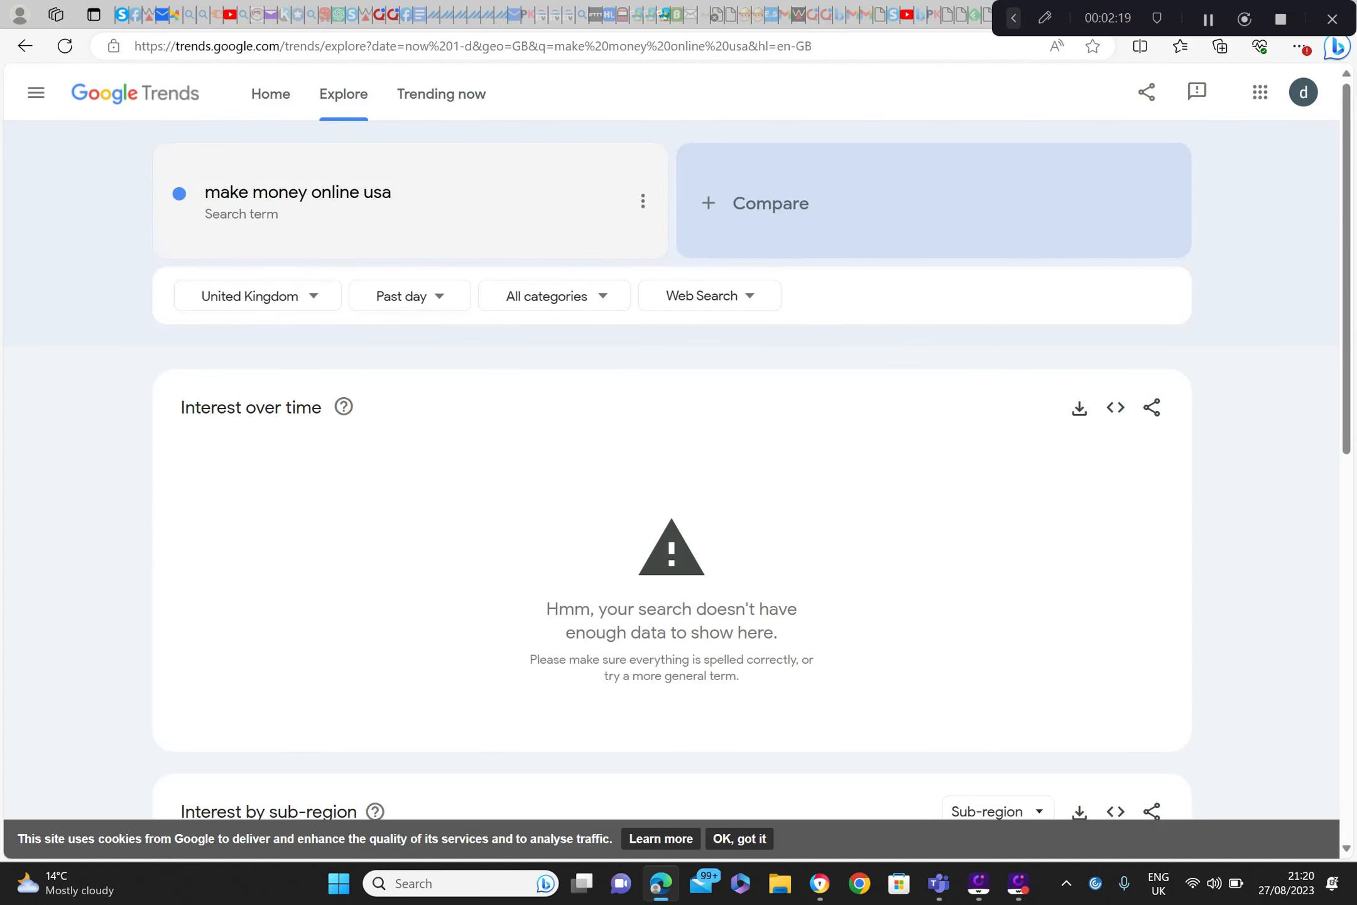
- Remove the current search term and explore "make money online" as a search term instead
{"action": "left_click", "coordinate": [298, 192]}
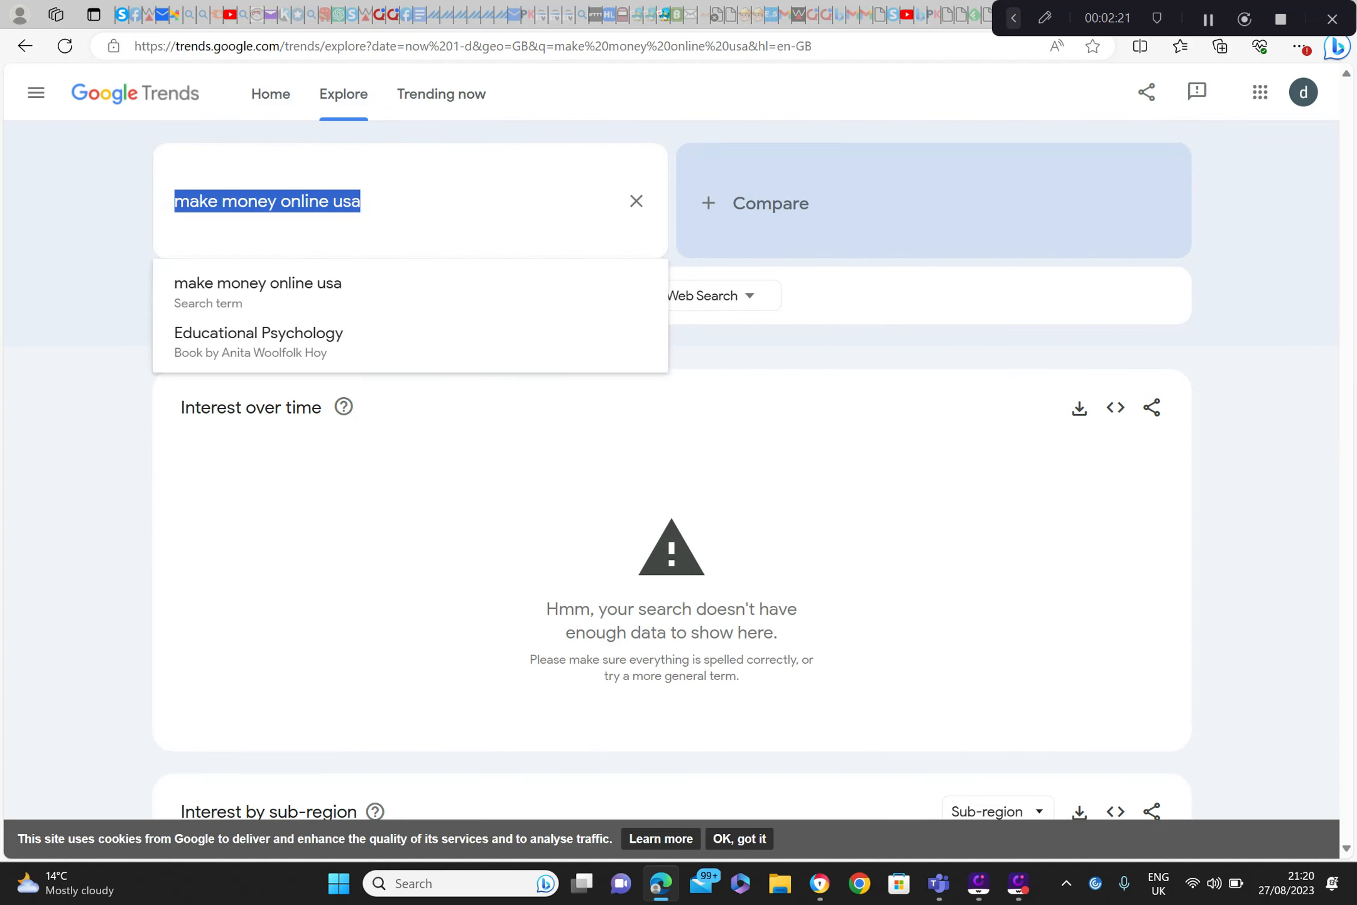
{"action": "key", "text": "Escape"}
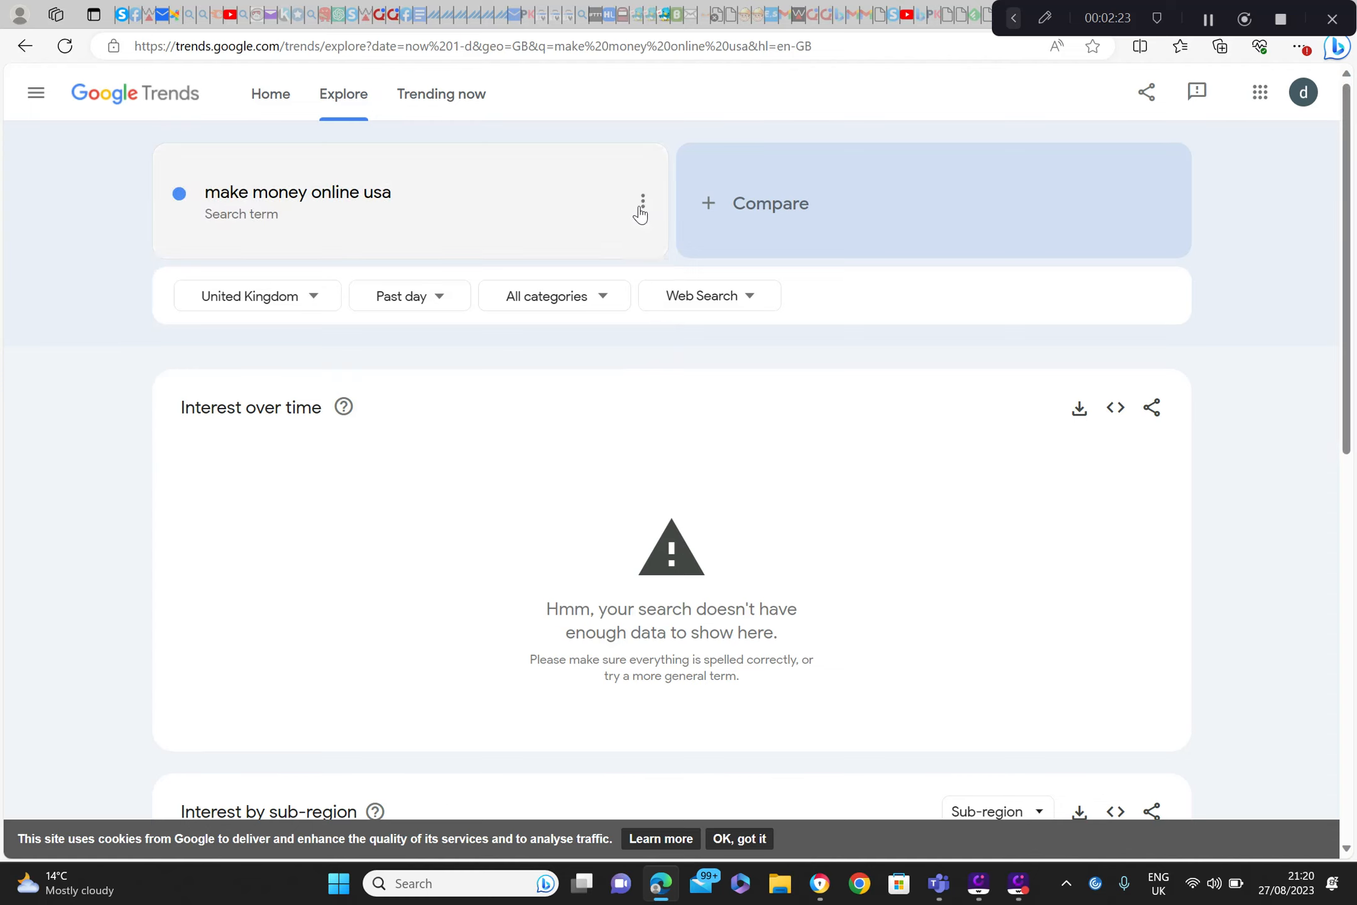
{"action": "left_click", "coordinate": [641, 206]}
{"action": "left_click", "coordinate": [578, 202]}
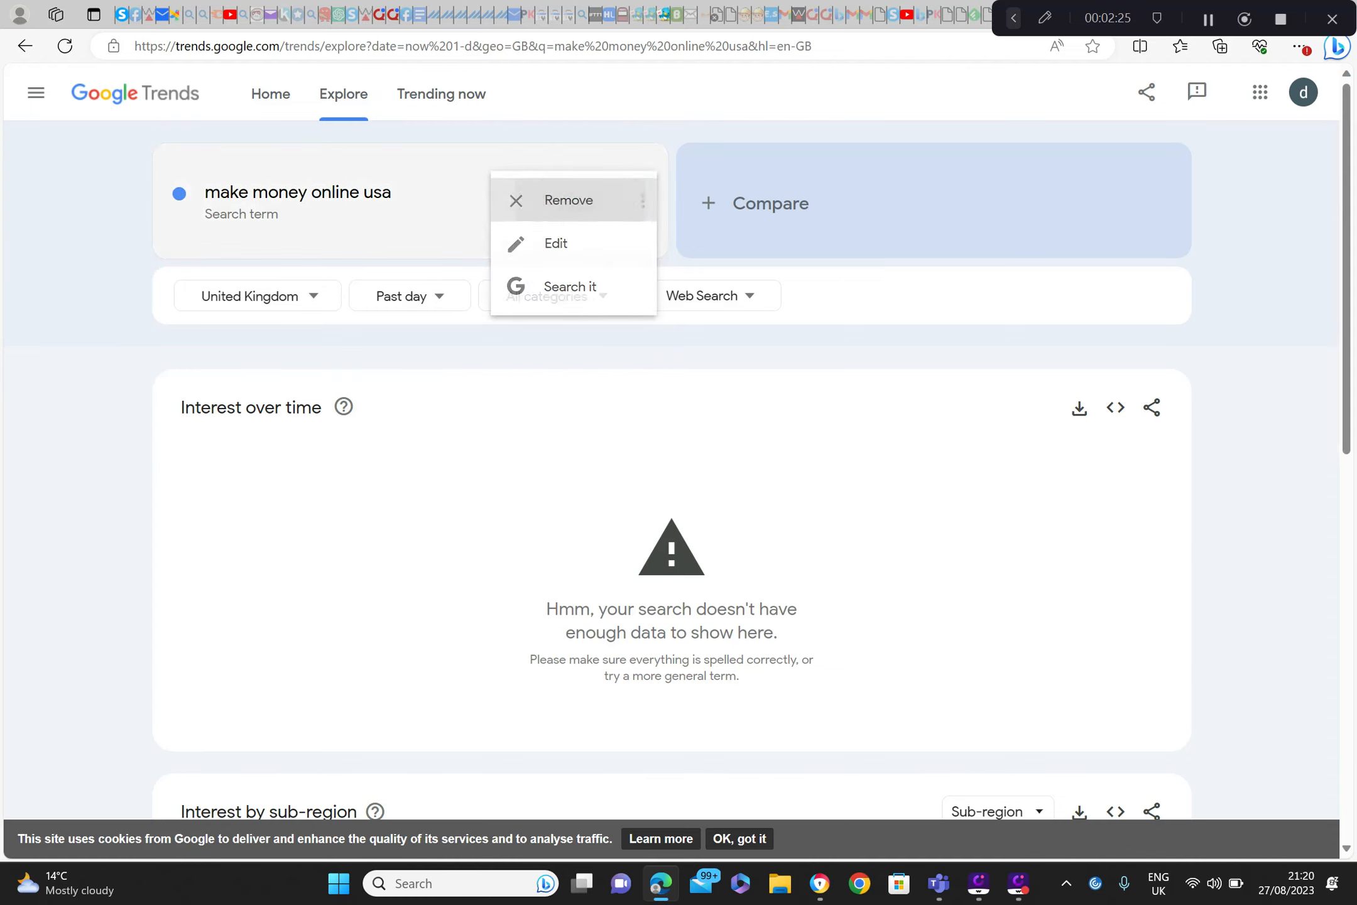
{"action": "type", "text": "ma"}
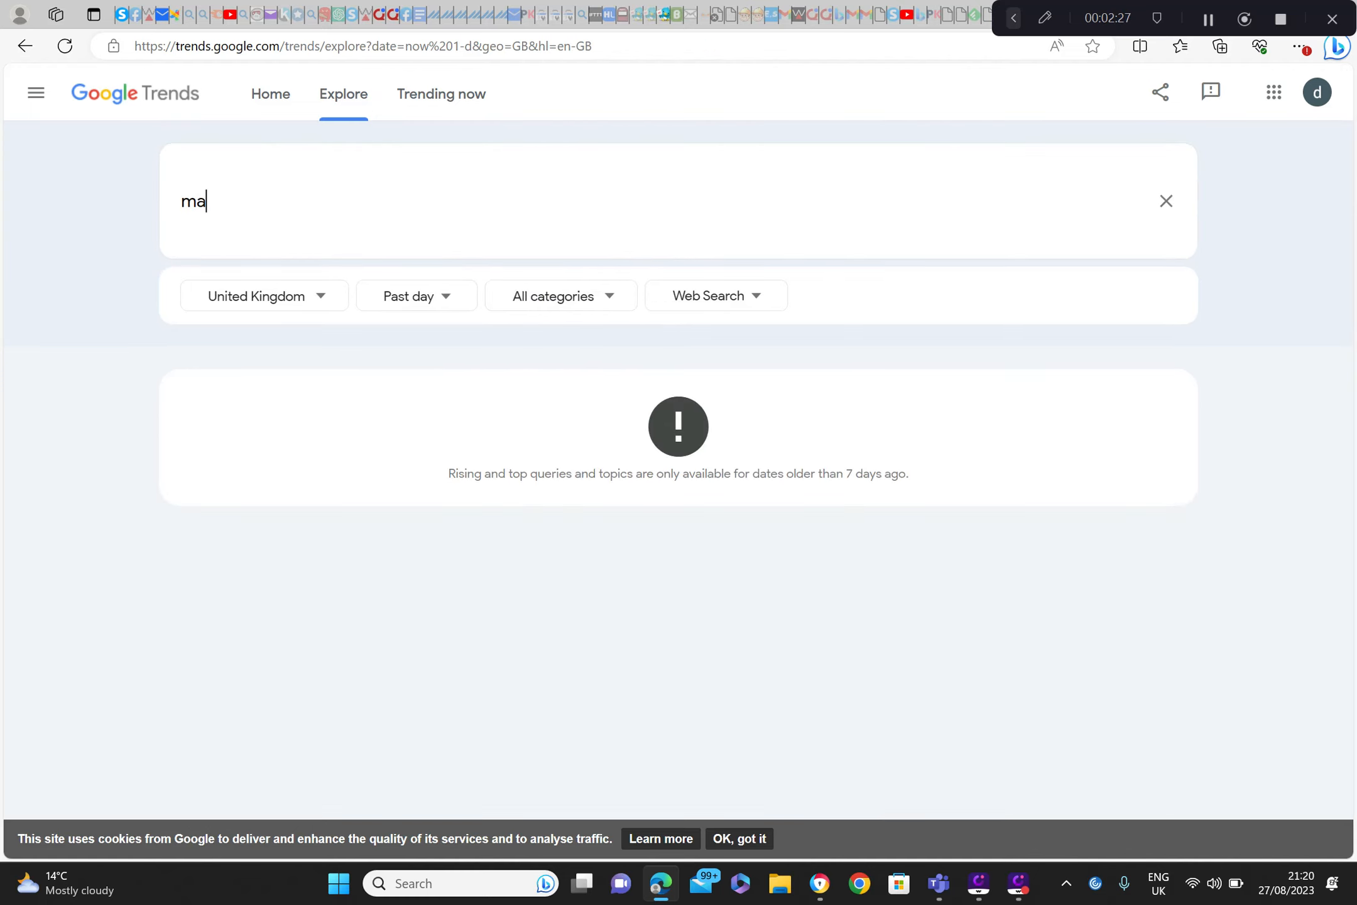
{"action": "type", "text": "ke money online"}
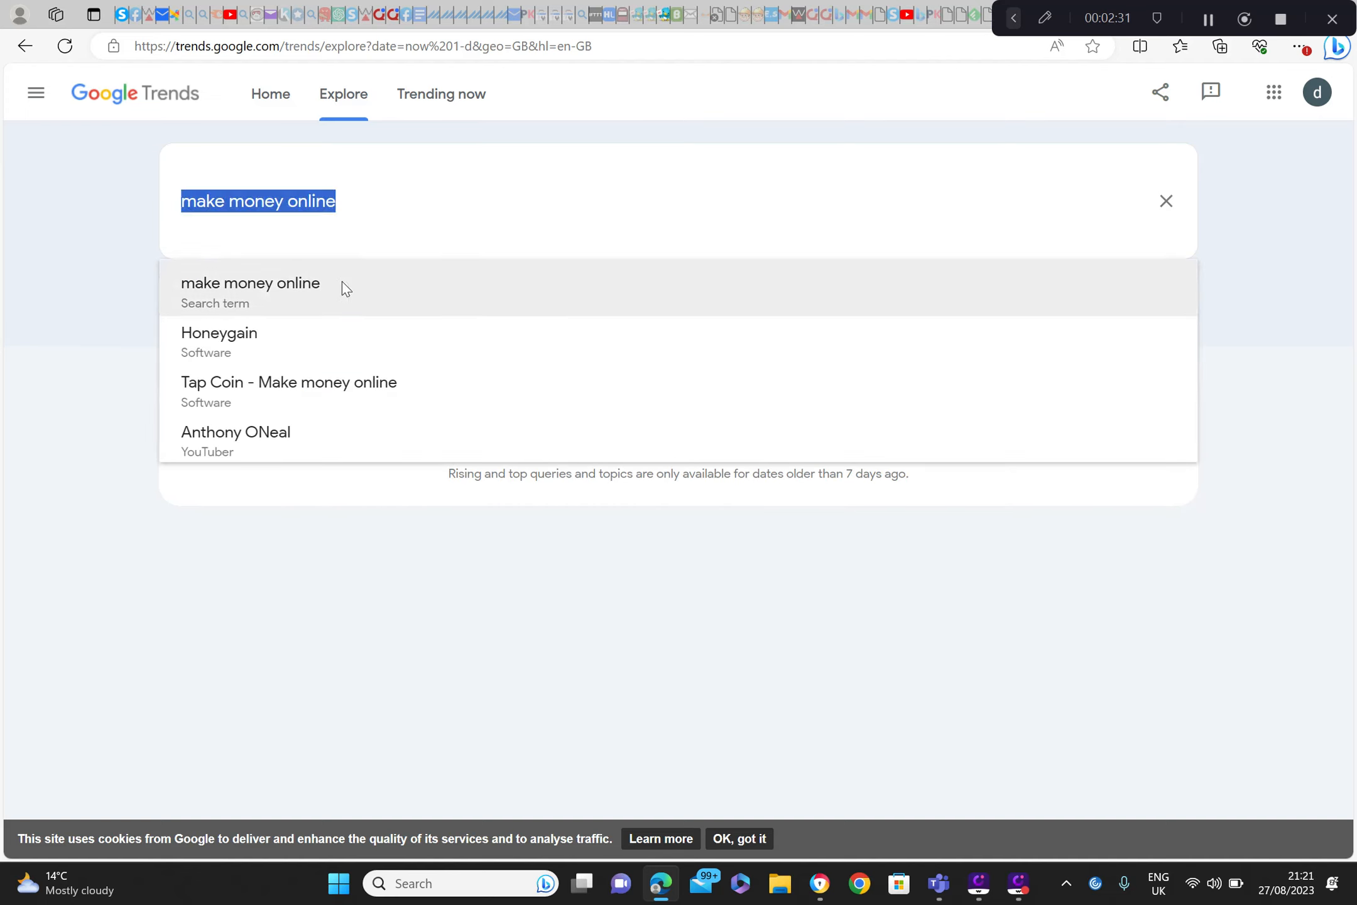
{"action": "left_click", "coordinate": [345, 289]}
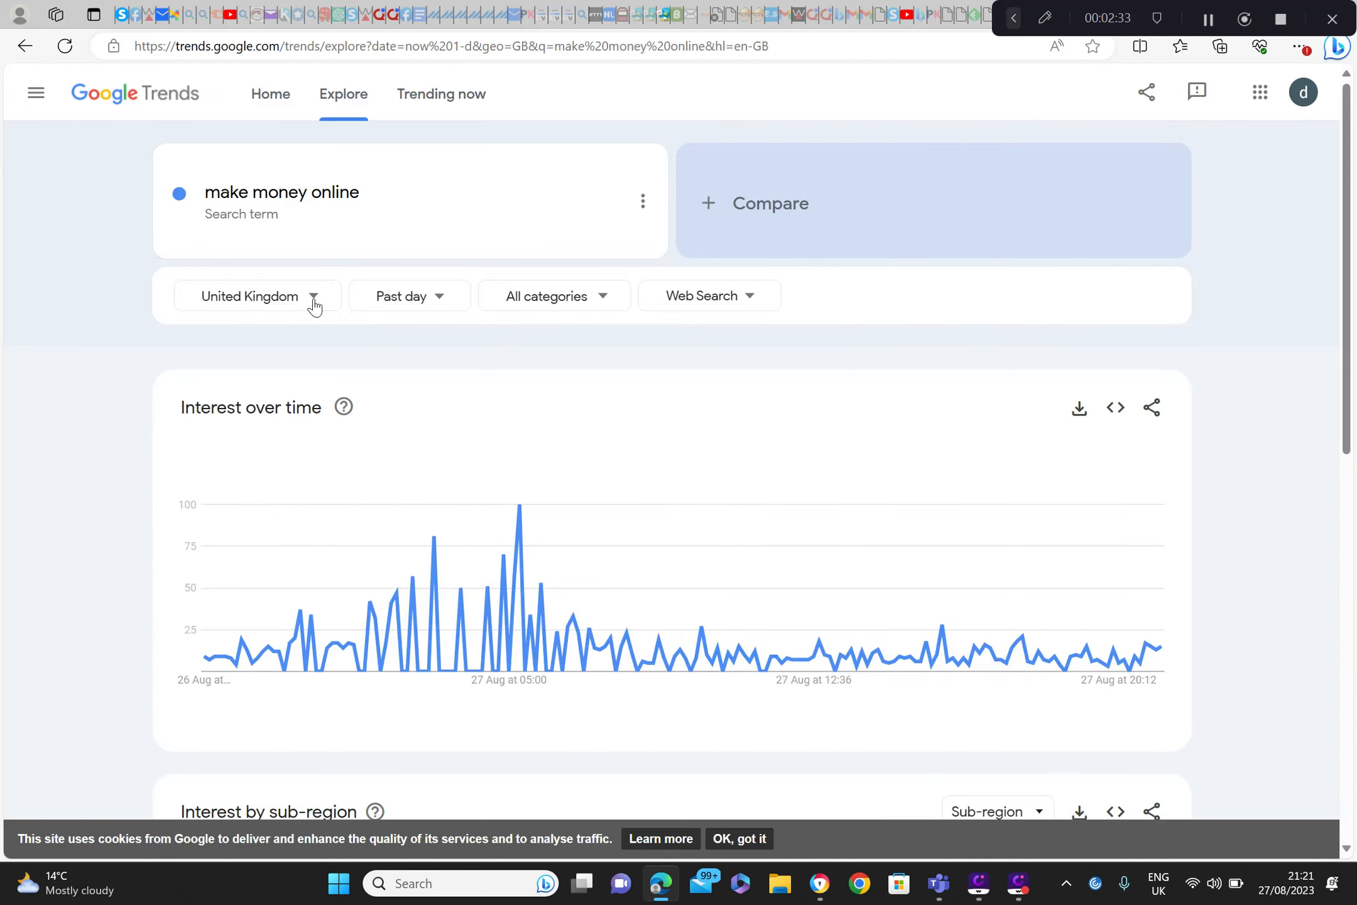
- Change the "make money online" trend filters to United States and the past 7 days
{"action": "left_click", "coordinate": [313, 297]}
{"action": "left_click_drag", "start_coordinate": [447, 354], "coordinate": [433, 613]}
{"action": "left_click_drag", "start_coordinate": [448, 343], "coordinate": [448, 343]}
{"action": "left_click", "coordinate": [267, 465]}
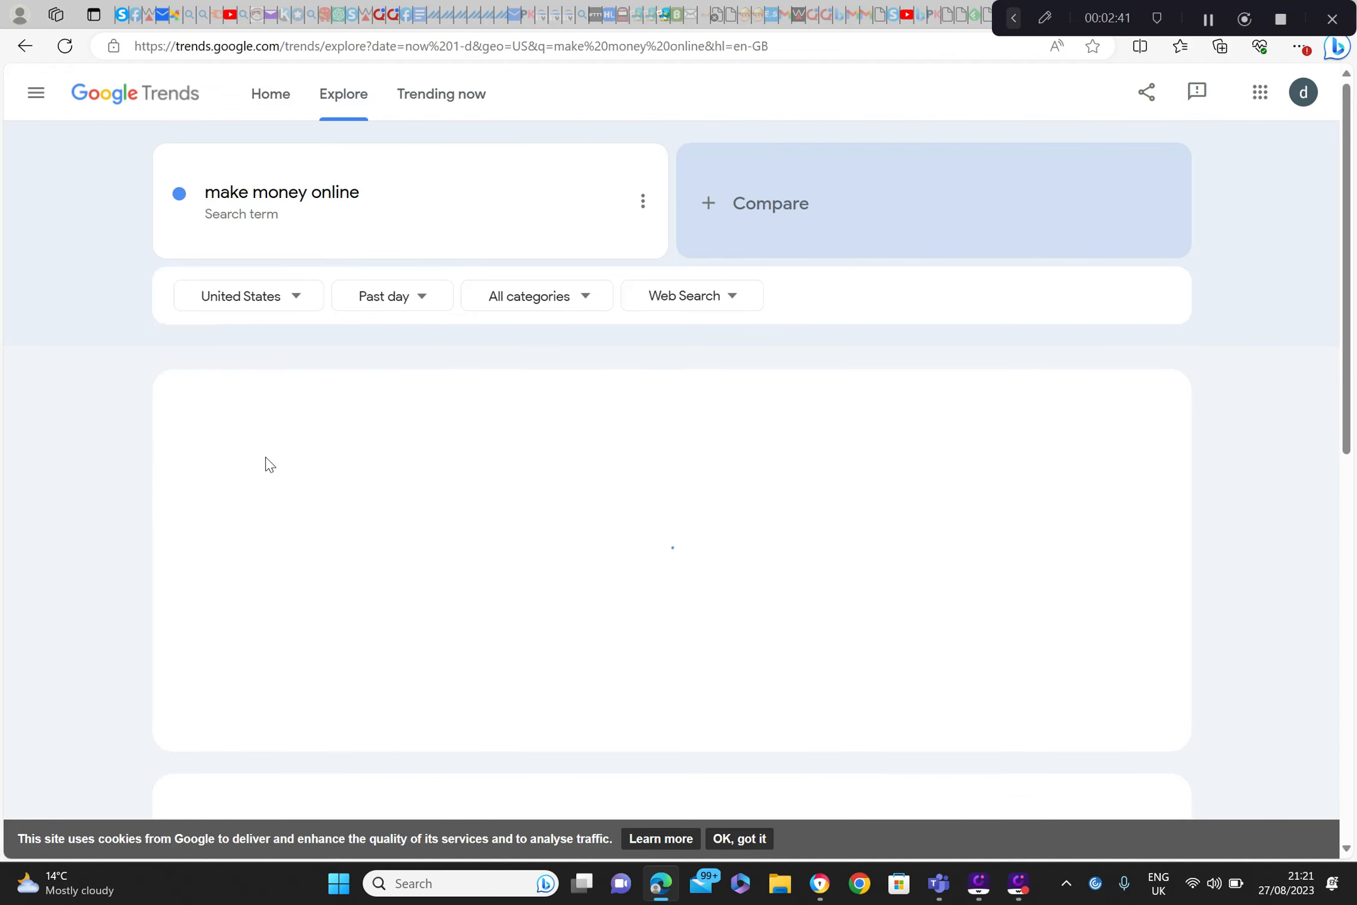
{"action": "left_click", "coordinate": [419, 307]}
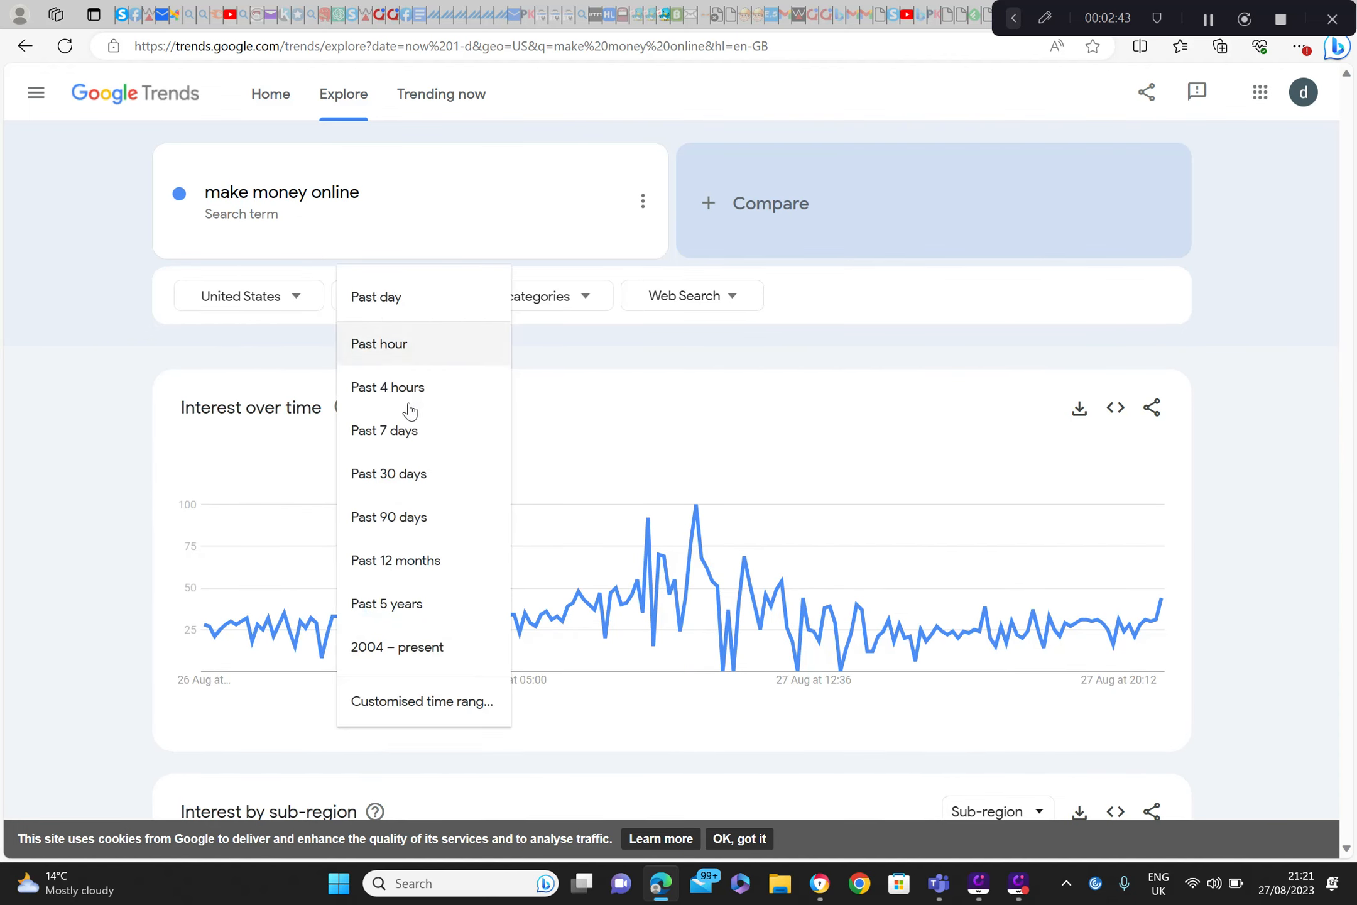
{"action": "left_click", "coordinate": [402, 443]}
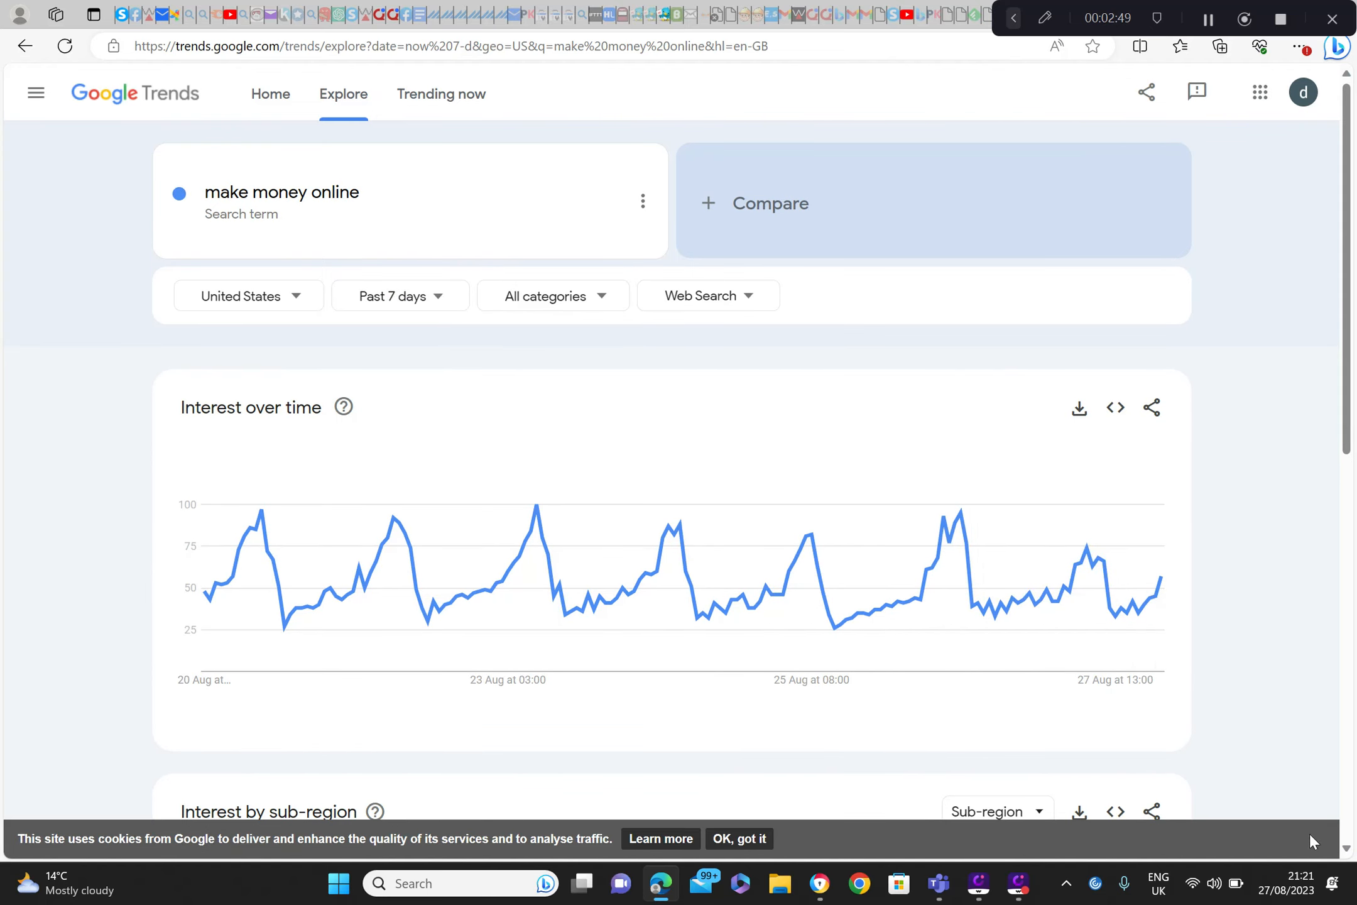
- Accept the cookie notice and examine the interest by sub-region, related topics and related queries for "make money online"
{"action": "left_click", "coordinate": [739, 839]}
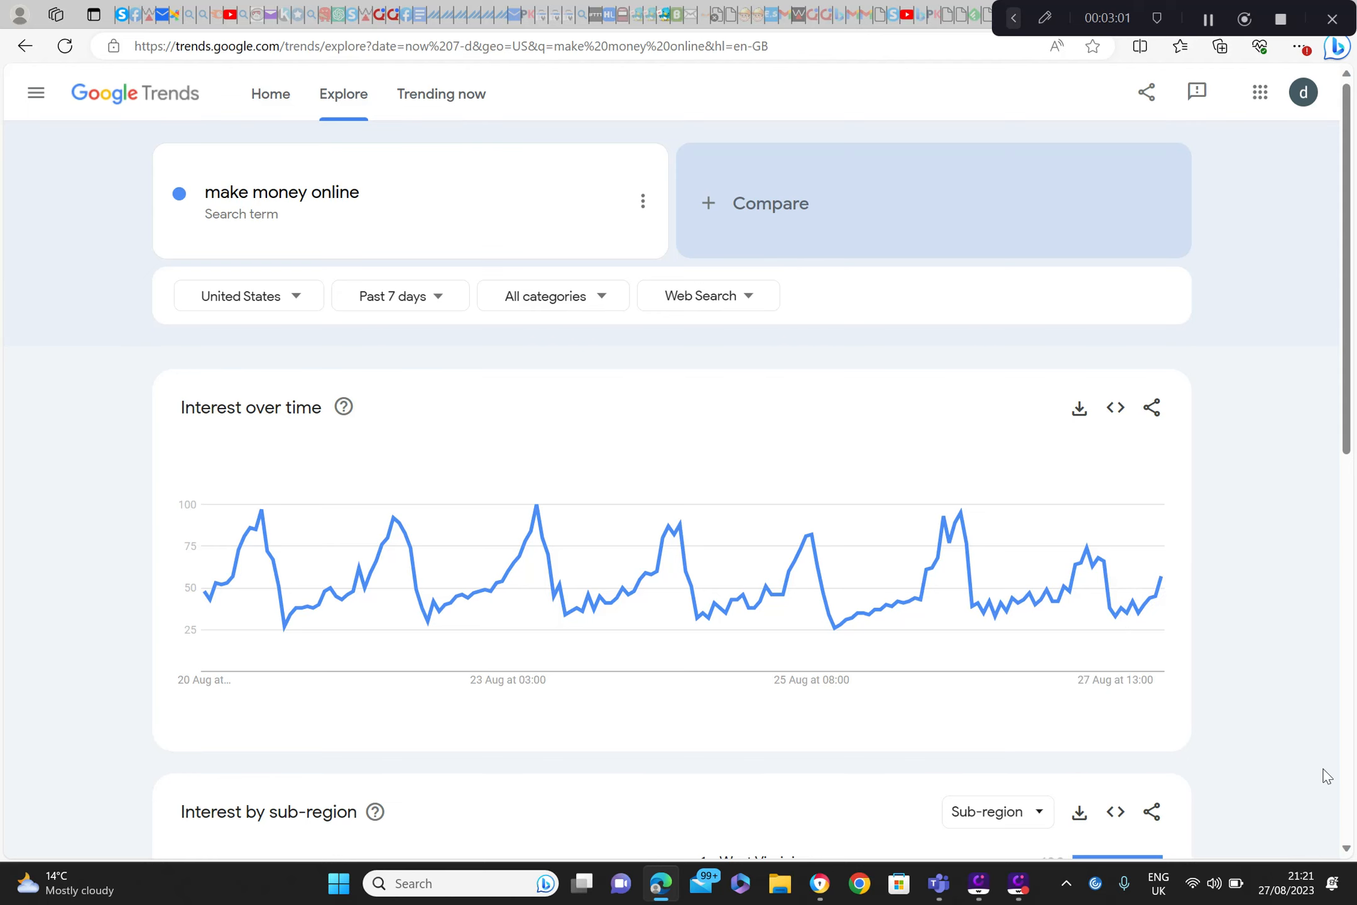
{"action": "scroll", "coordinate": [1347, 852], "scroll_direction": "down", "scroll_amount": 3}
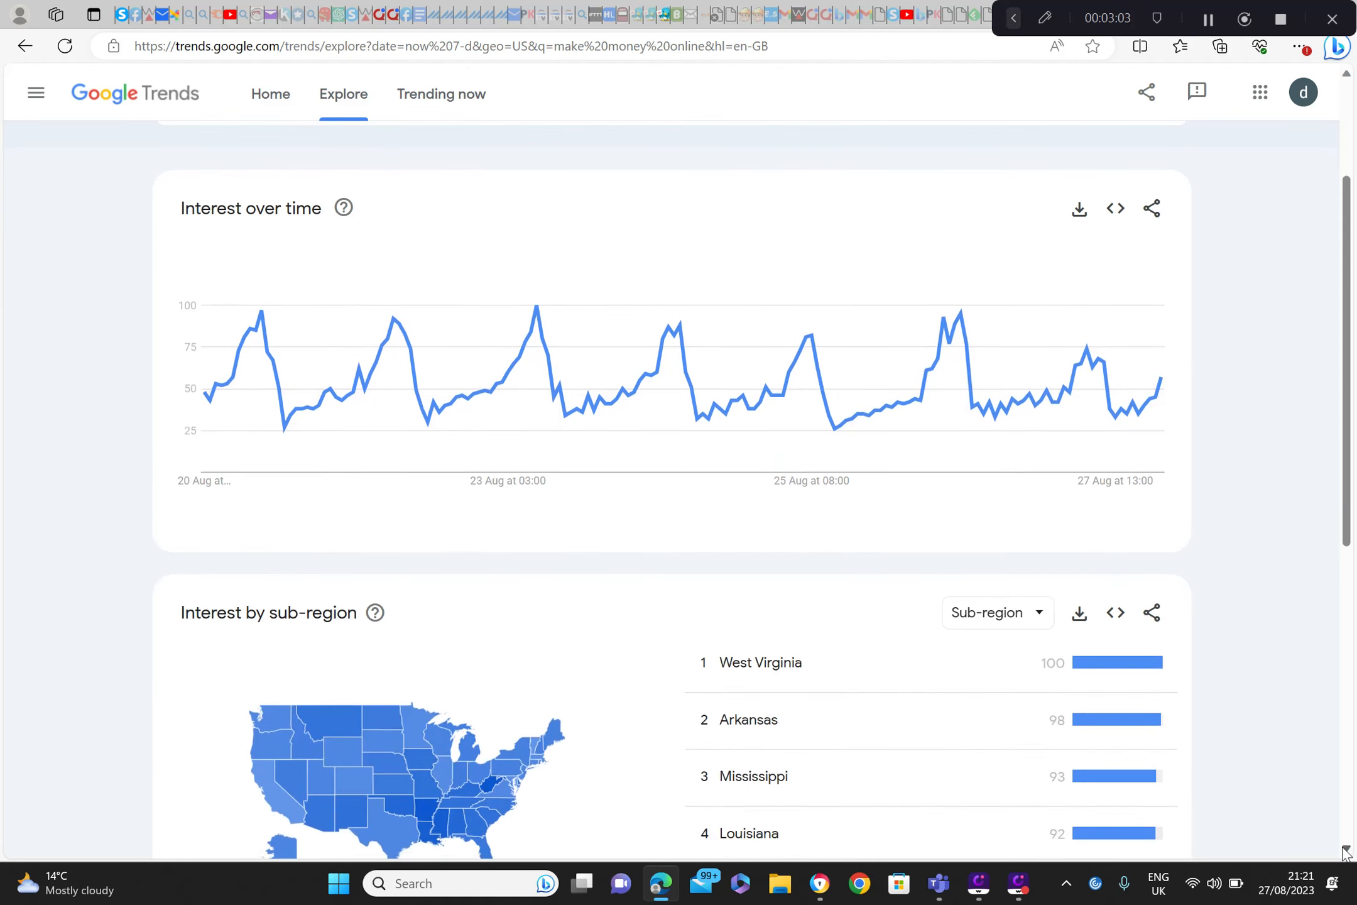
{"action": "scroll", "coordinate": [1347, 853], "scroll_direction": "down", "scroll_amount": 5}
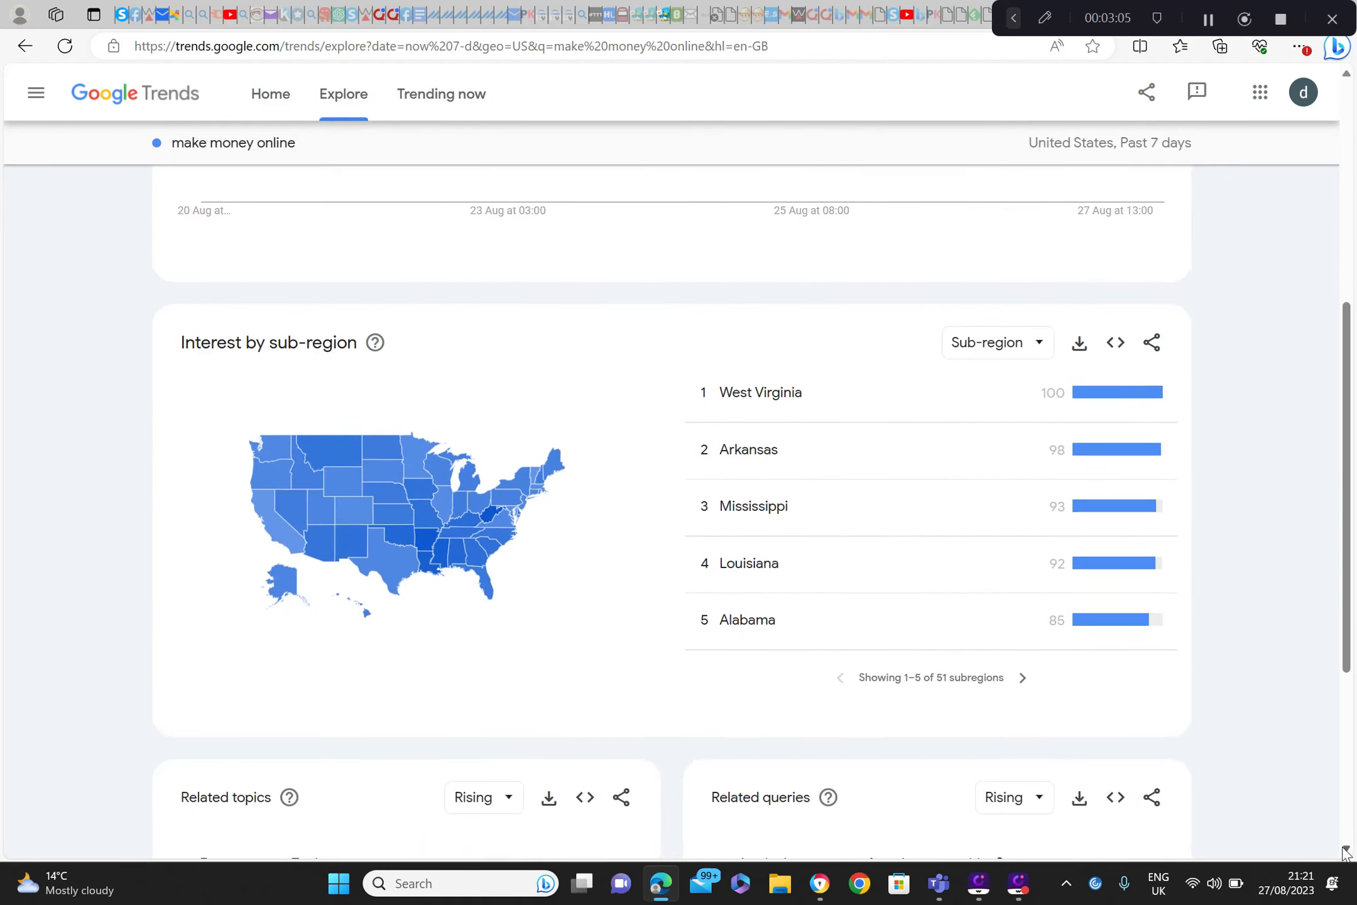
{"action": "scroll", "coordinate": [1345, 852], "scroll_direction": "down", "scroll_amount": 2}
{"action": "scroll", "coordinate": [1345, 853], "scroll_direction": "down", "scroll_amount": 2}
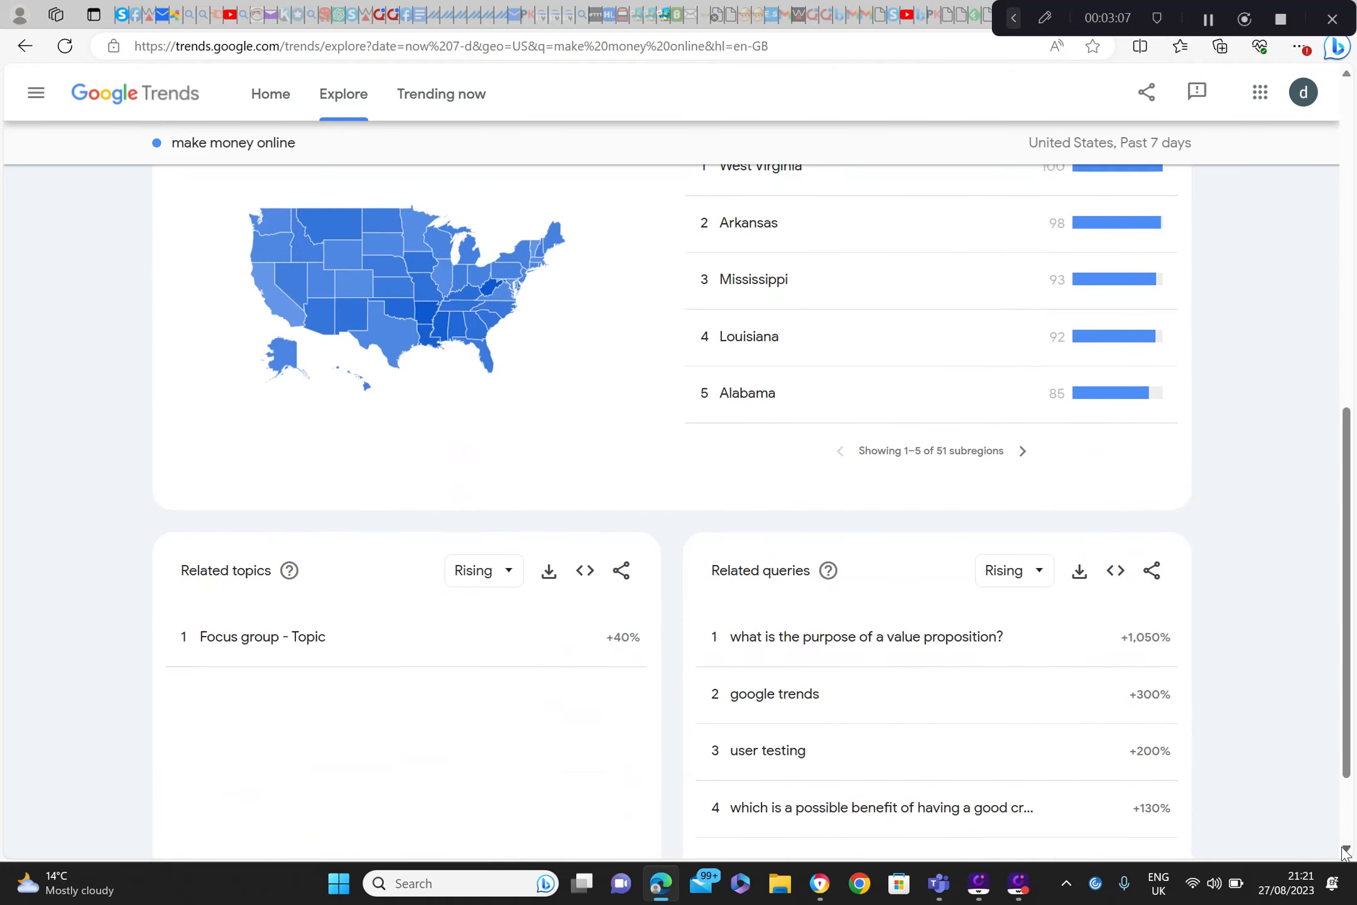
{"action": "scroll", "coordinate": [1344, 853], "scroll_direction": "down", "scroll_amount": 2}
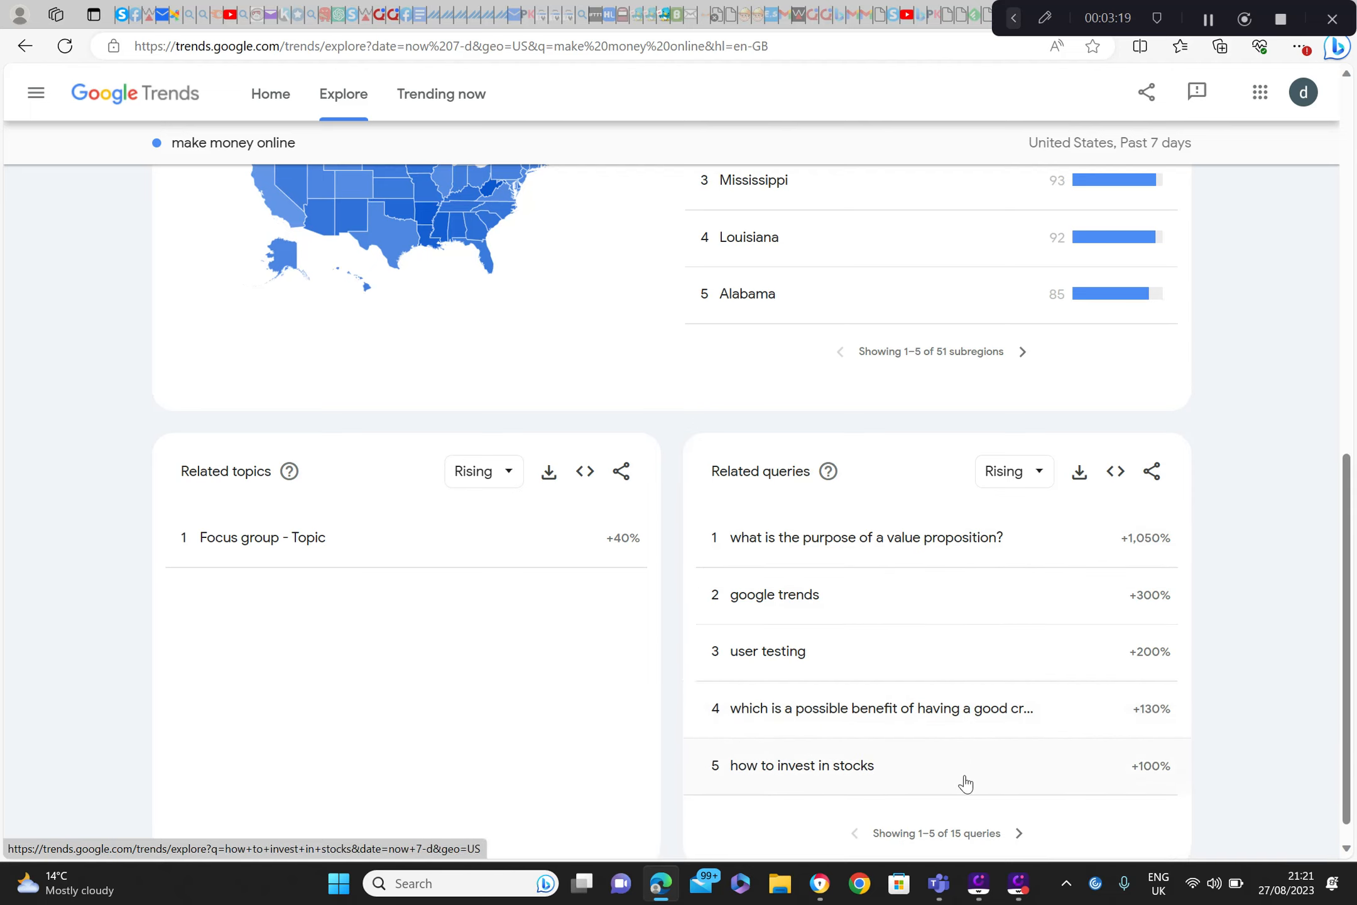
- Try to open the related query about a possible benefit of a good credit history, and return to the "make money online" results
{"action": "left_click", "coordinate": [958, 717]}
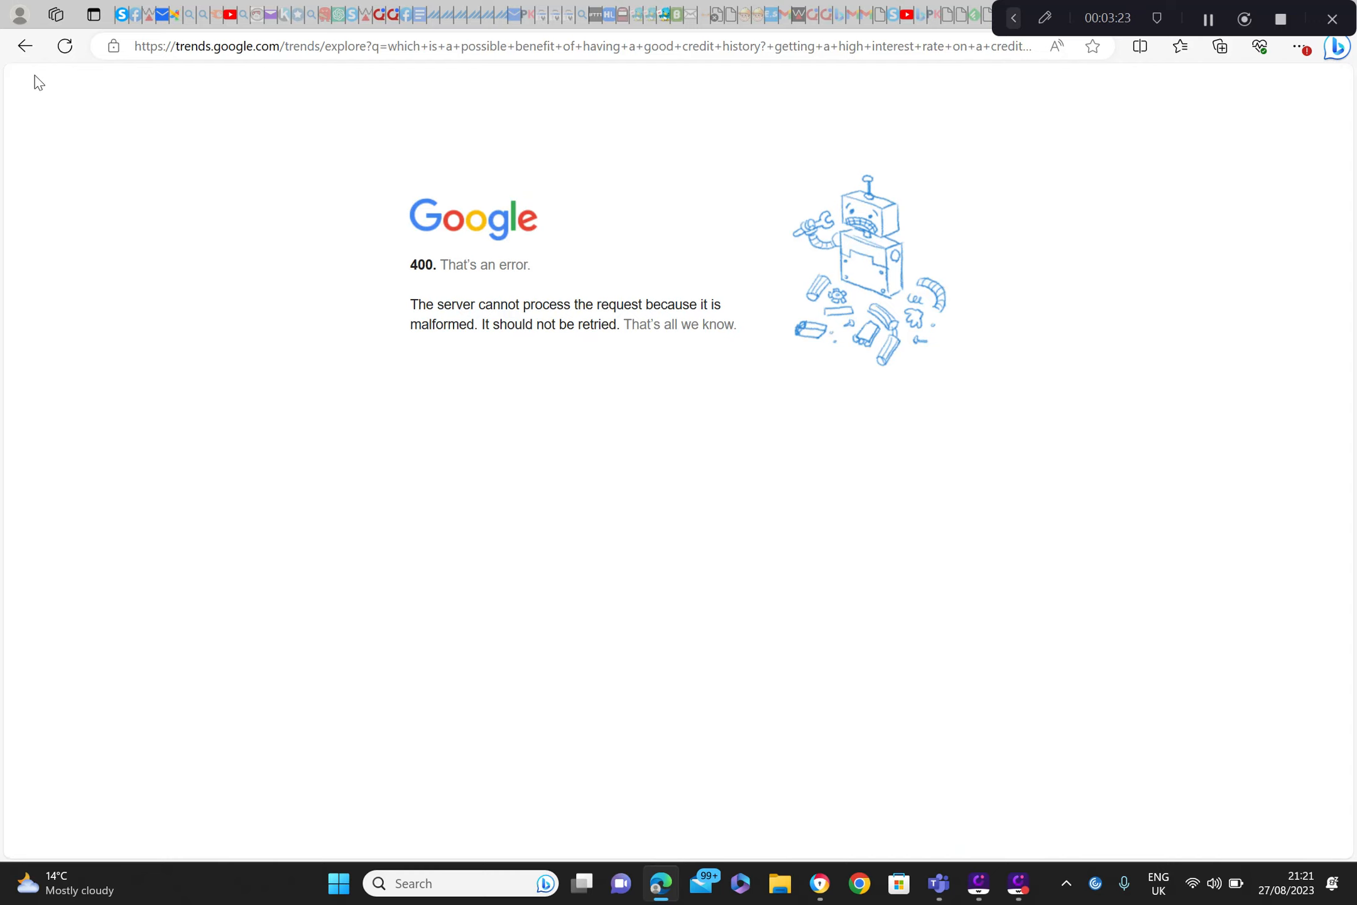
{"action": "left_click", "coordinate": [26, 46]}
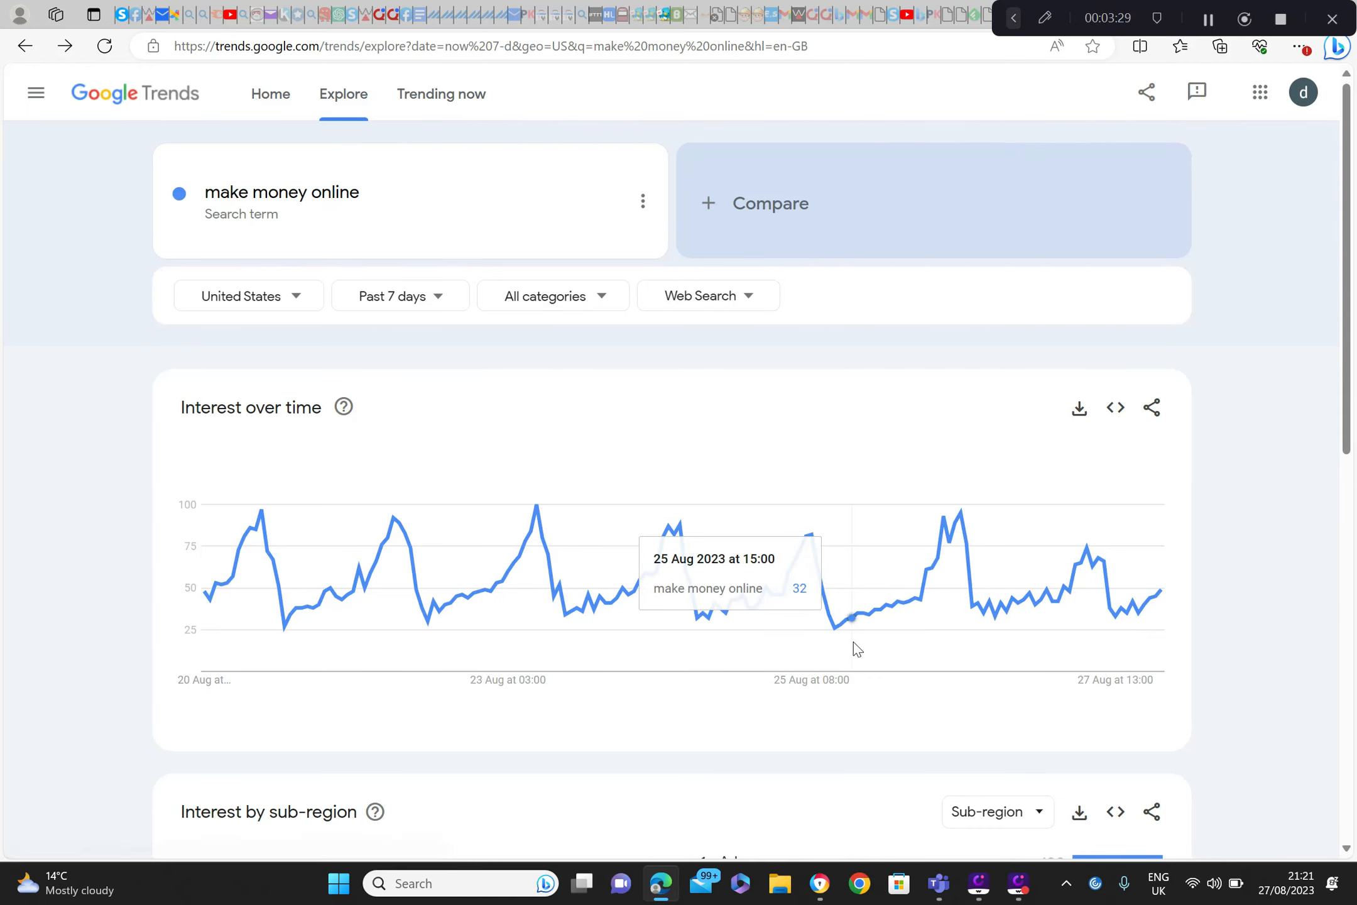
{"action": "scroll", "coordinate": [3, 848], "scroll_direction": "down", "scroll_amount": 10}
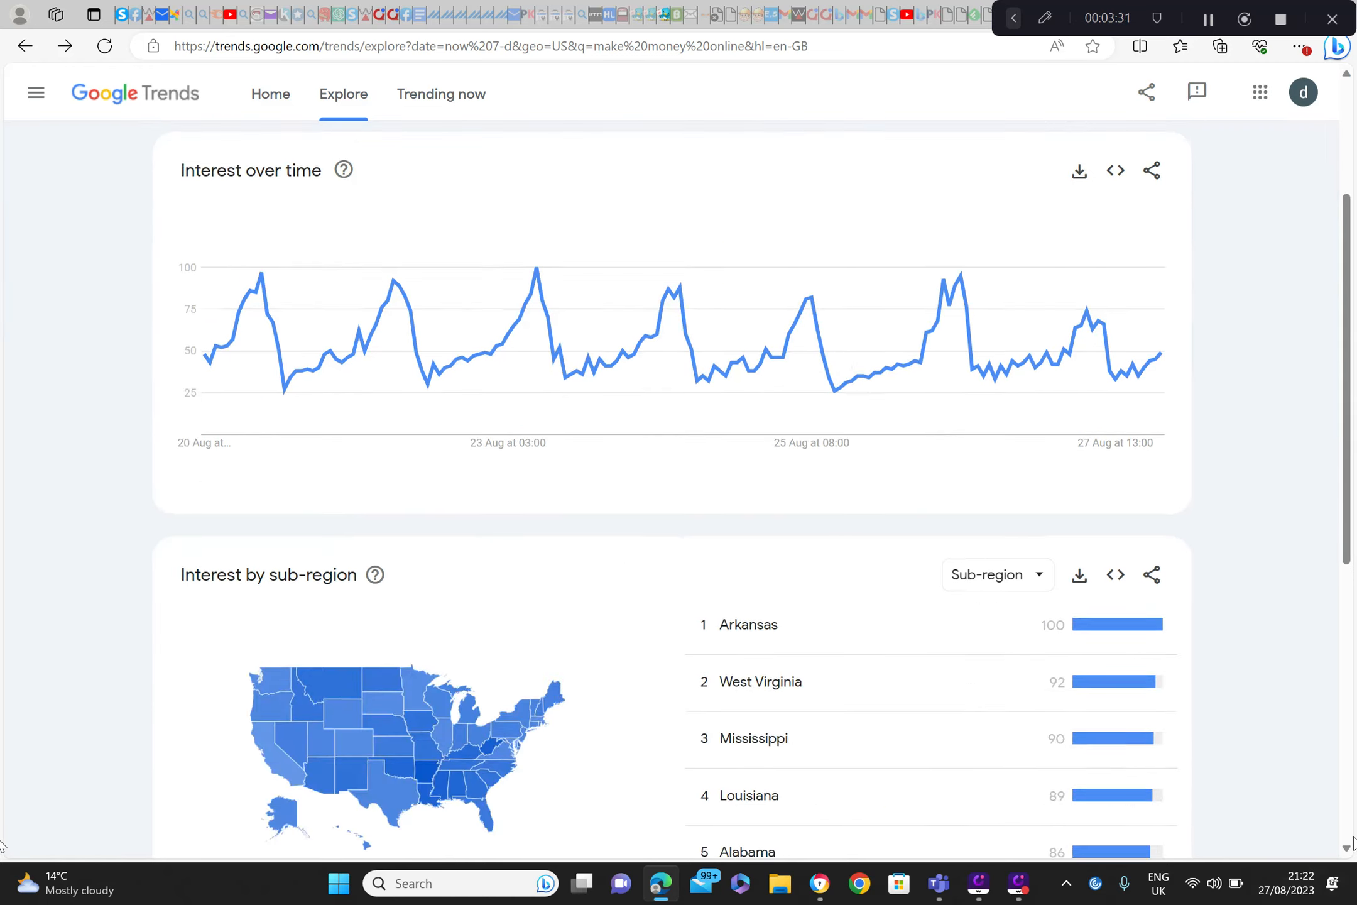